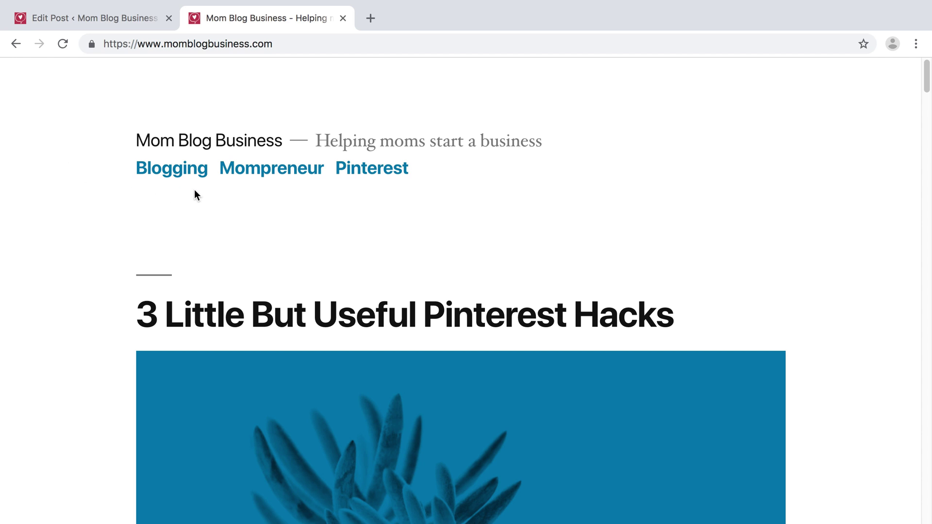
Step: In the admin tab, go to Appearance > Themes > Add New
scroll(144, 204, down, 3)
scroll(85, 198, up, 3)
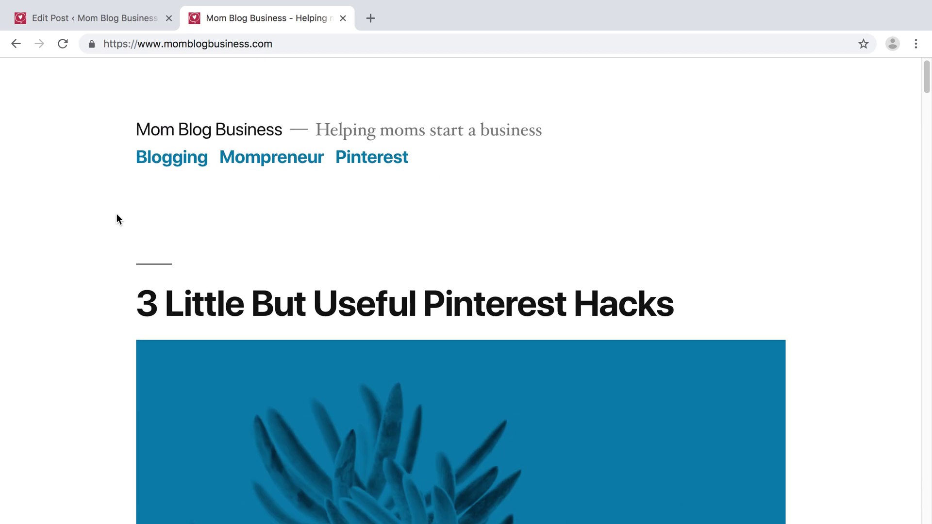
scroll(116, 214, up, 1)
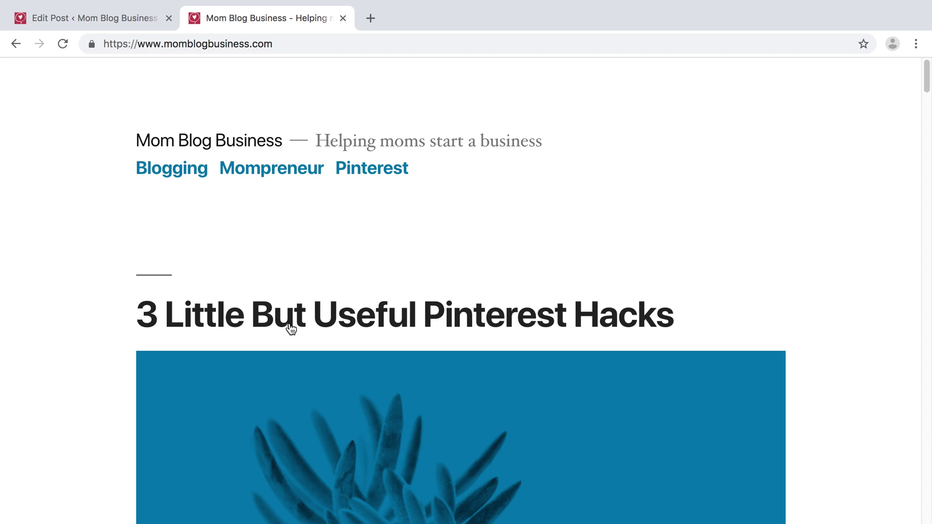
scroll(98, 201, down, 3)
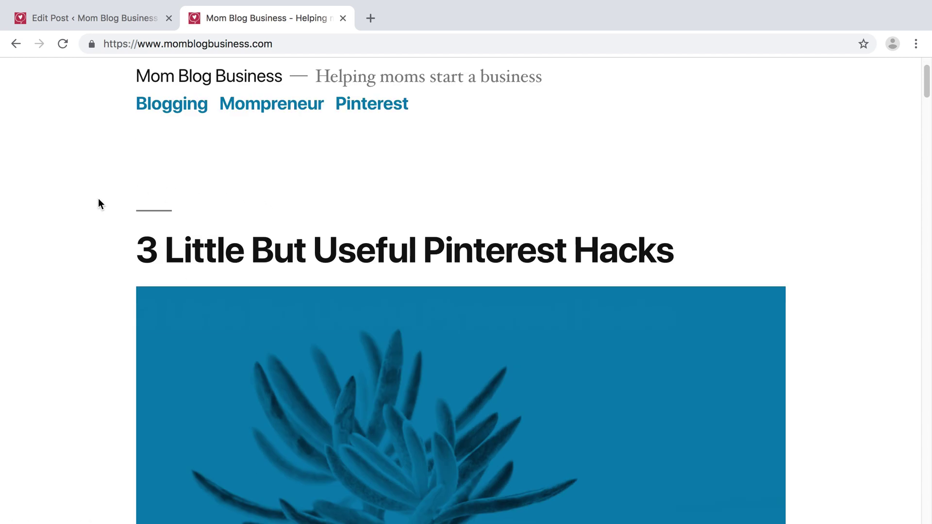
scroll(111, 202, up, 3)
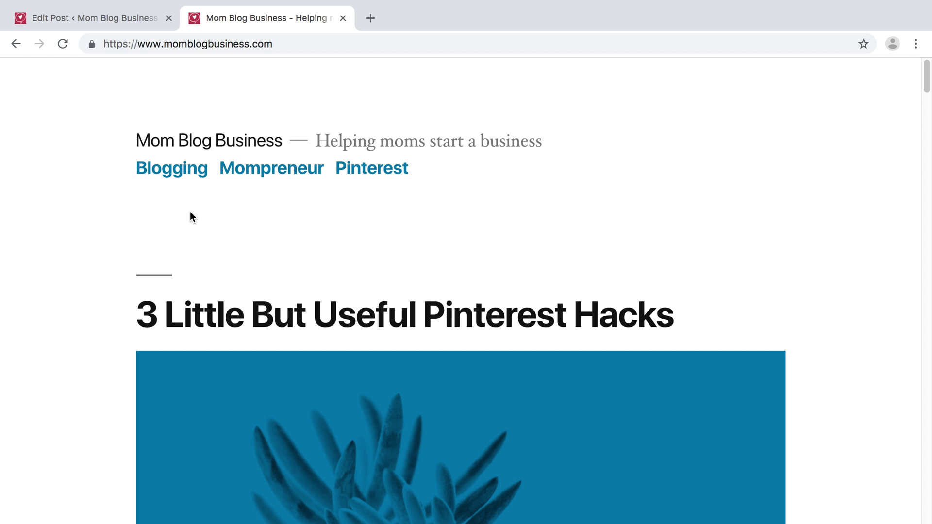
click(117, 19)
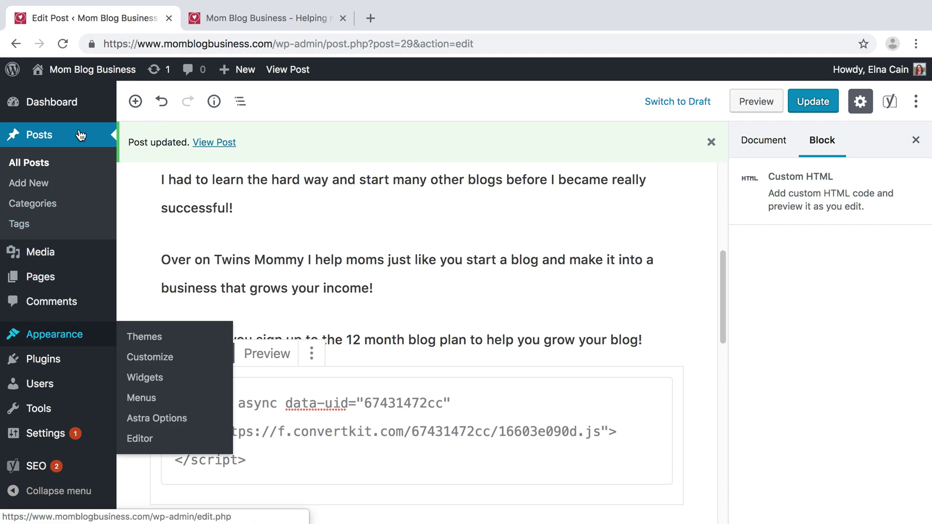
mouse_move(57, 344)
click(151, 337)
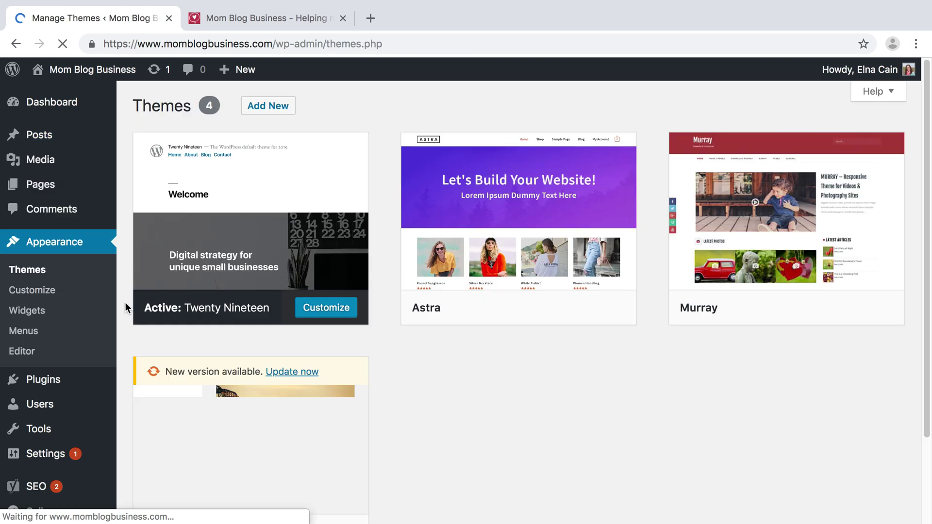
click(266, 111)
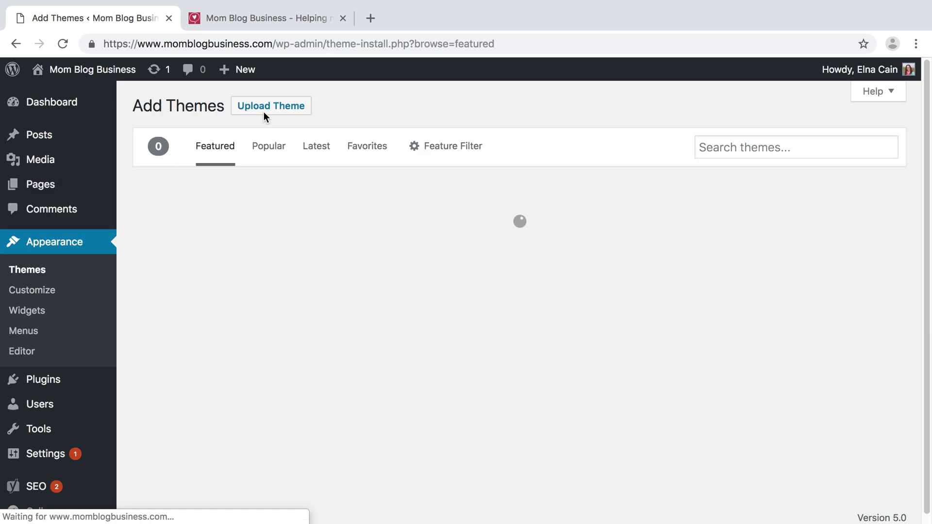
Step: Search for the 'astra' theme and activate Astra
click(754, 146)
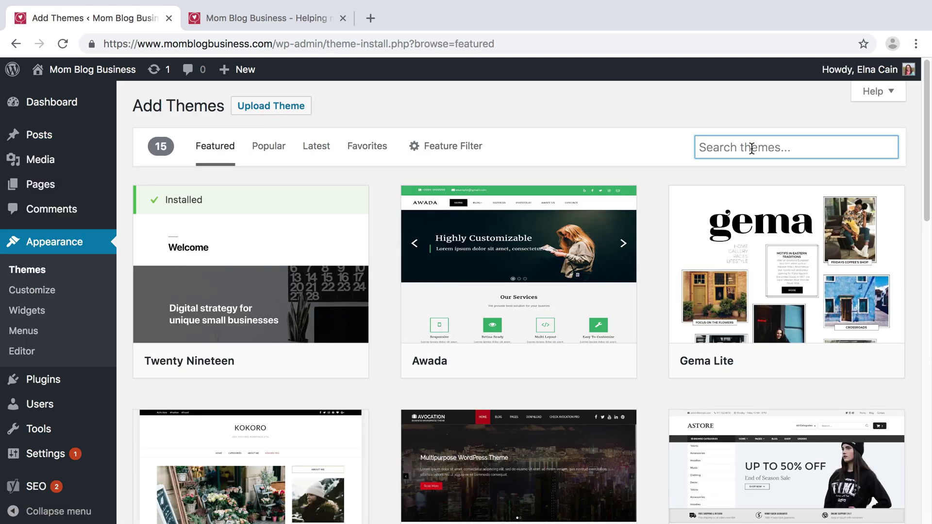
text(unwind)
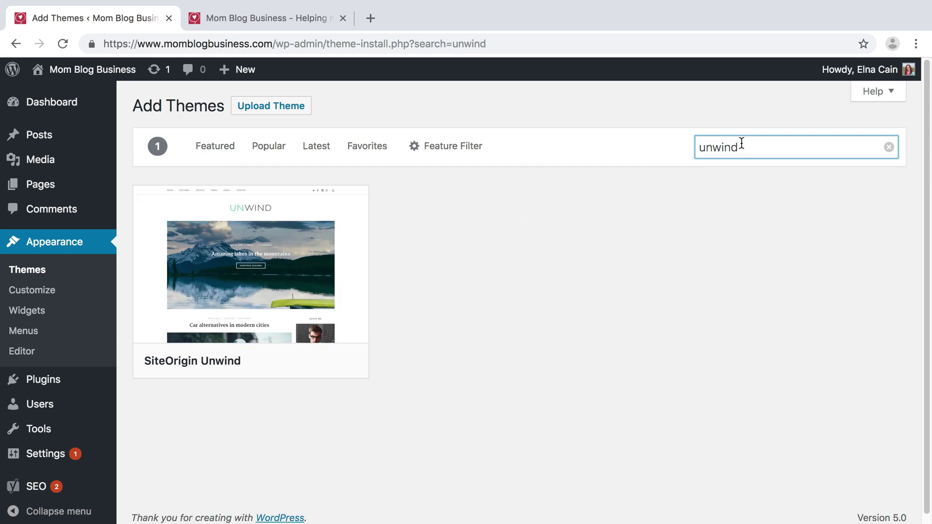
mouse_move(307, 267)
double_click(726, 147)
text(astrea)
key(BackSpace)
key(BackSpace)
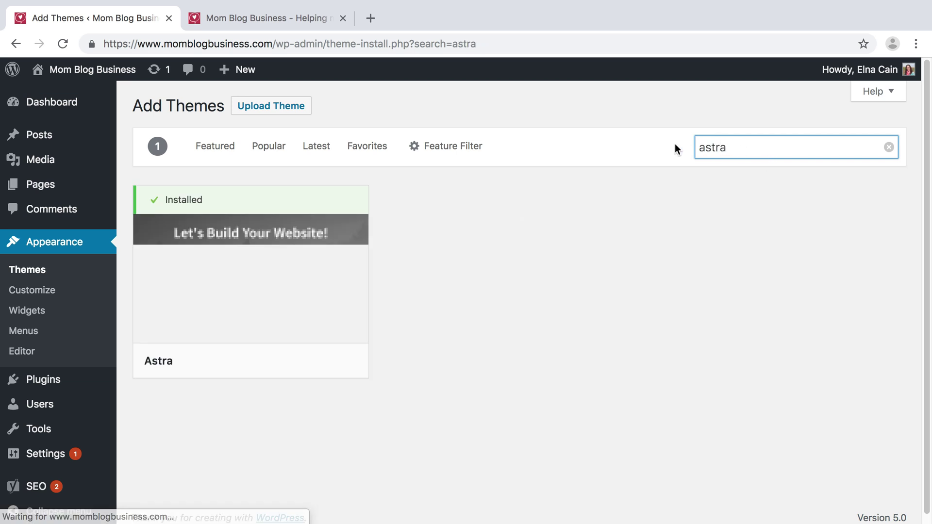
mouse_move(229, 225)
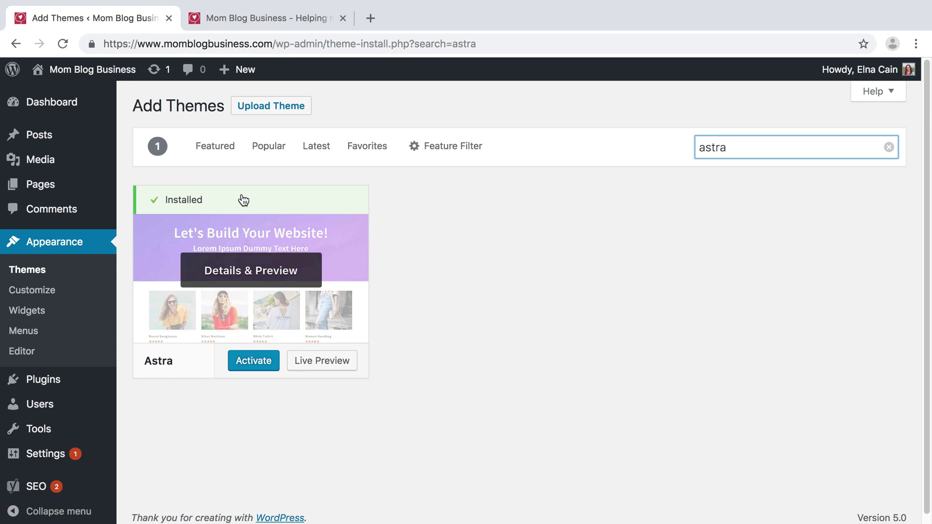
click(252, 361)
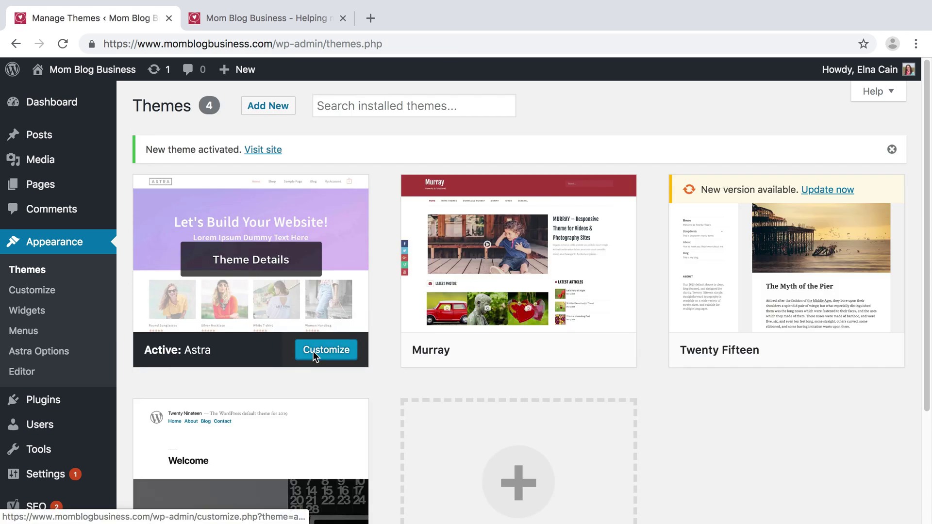
Step: In the Customizer's Layout > Container, set Default Container to Content Boxed
click(313, 350)
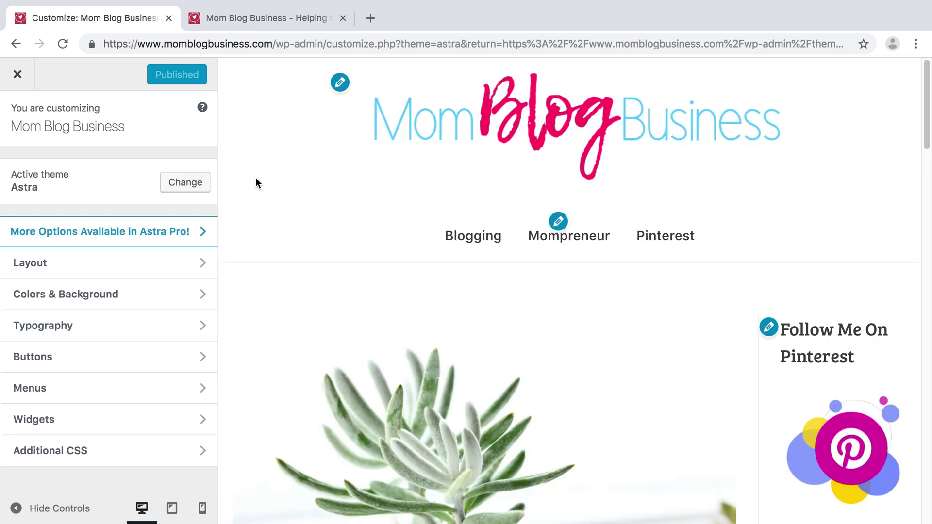
click(51, 264)
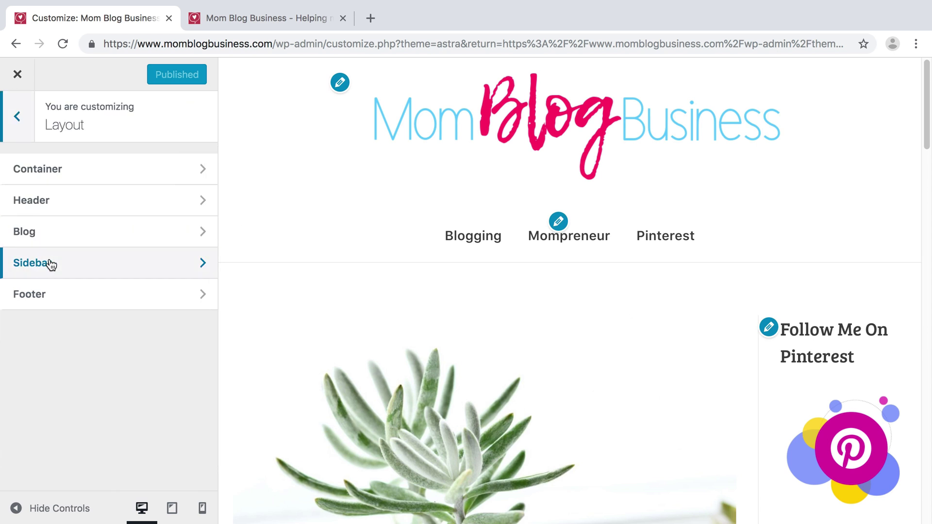
click(88, 176)
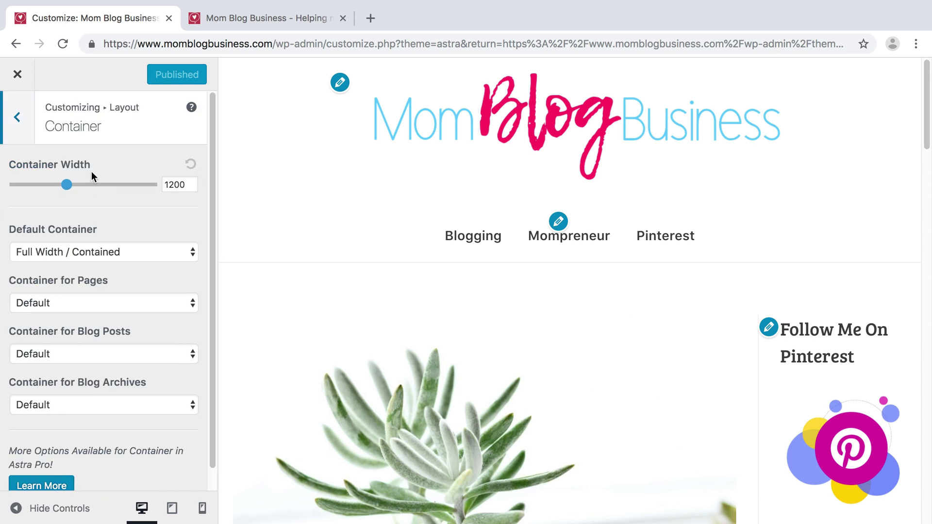
click(105, 252)
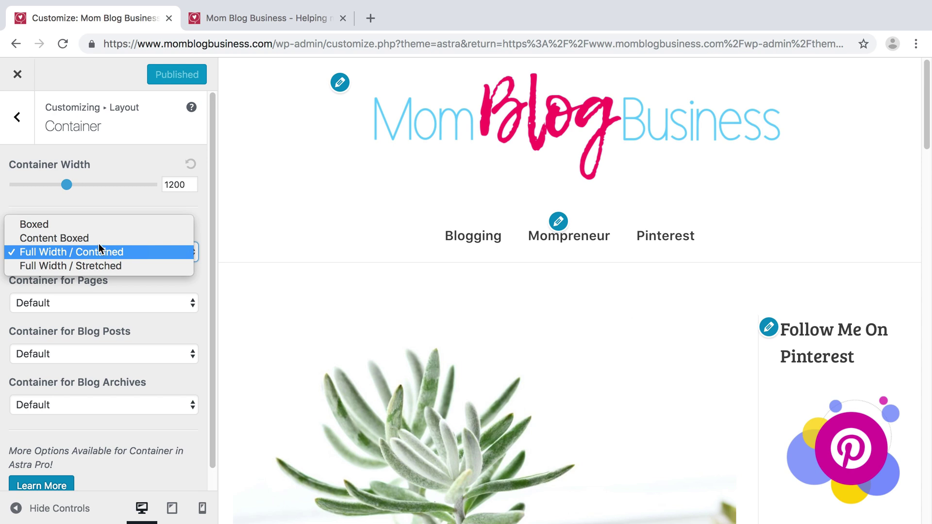
click(95, 238)
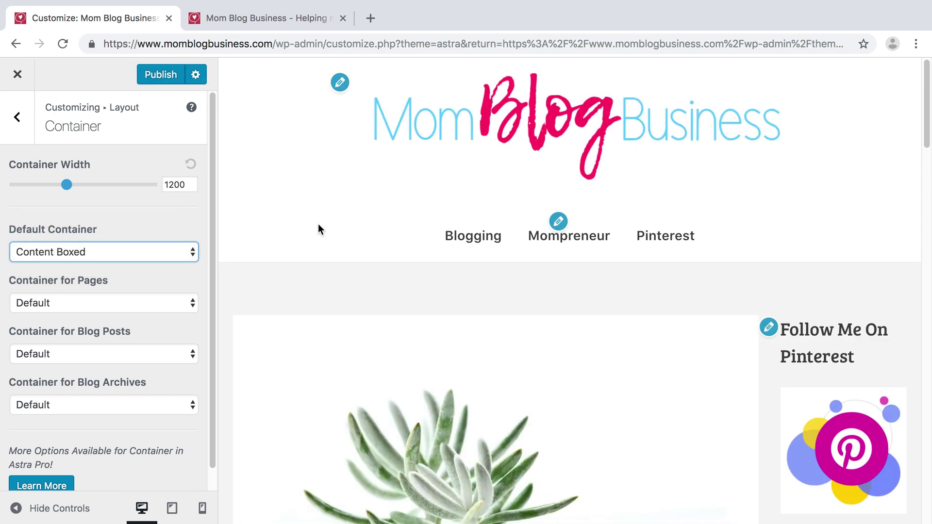
Step: Switch Default Container back to Full Width / Contained and review the preview
scroll(318, 224, down, 10)
scroll(319, 225, down, 10)
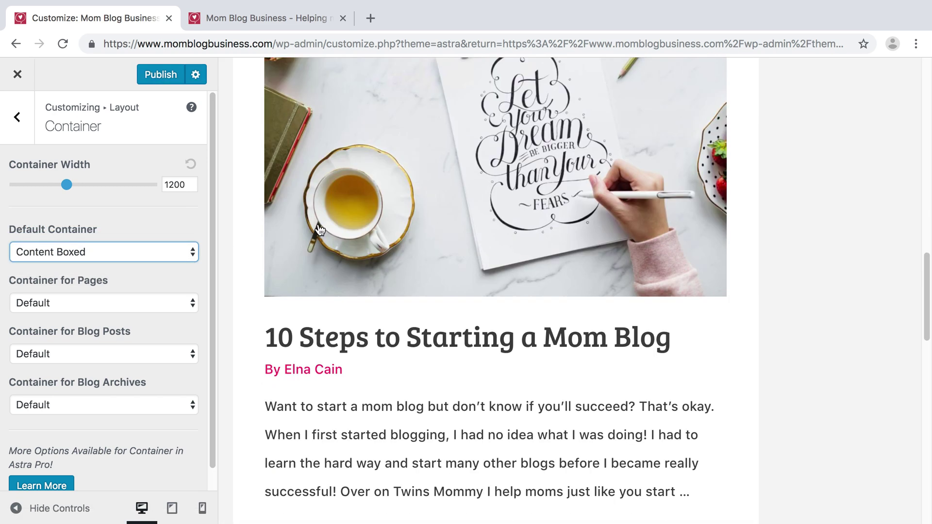
scroll(318, 224, up, 12)
scroll(319, 228, up, 15)
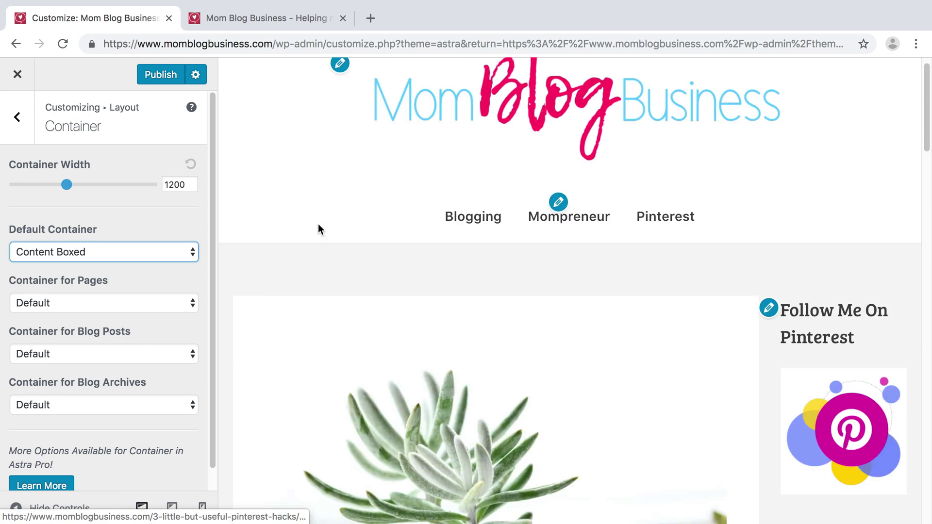
click(122, 252)
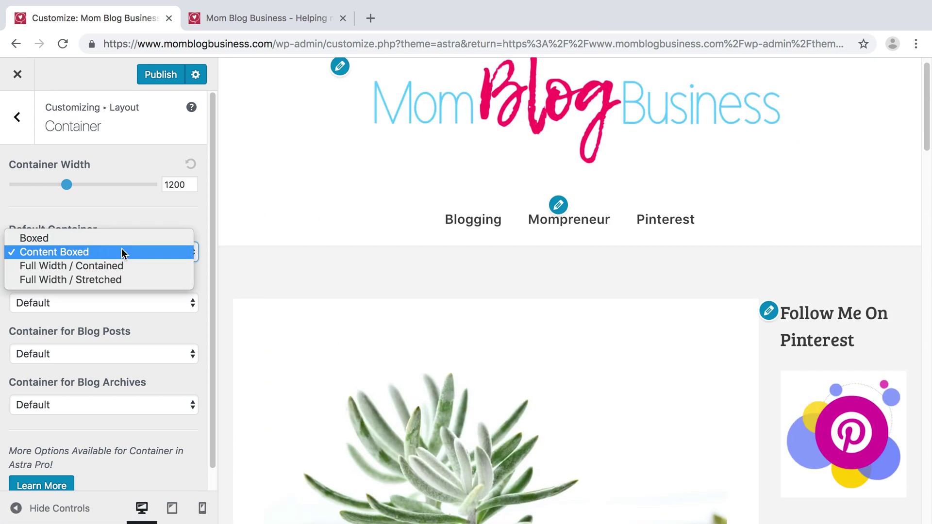
click(173, 264)
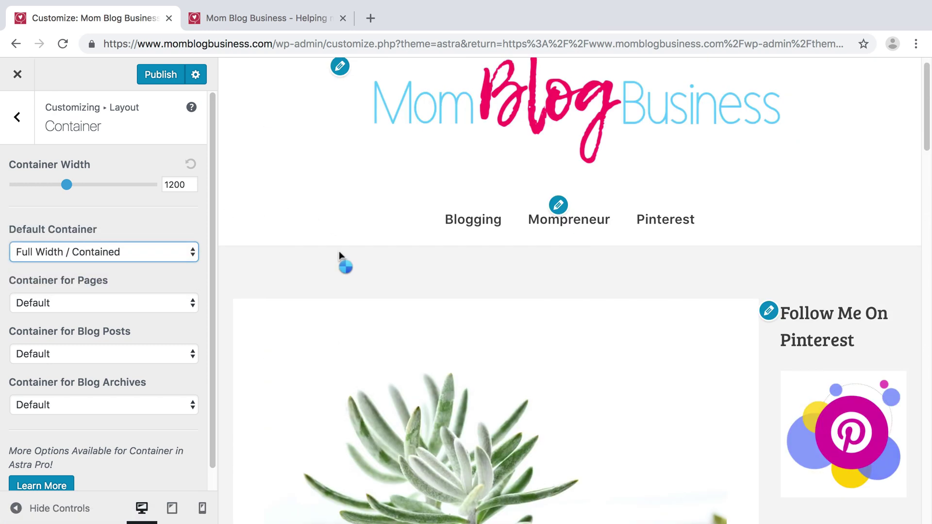
scroll(339, 251, down, 15)
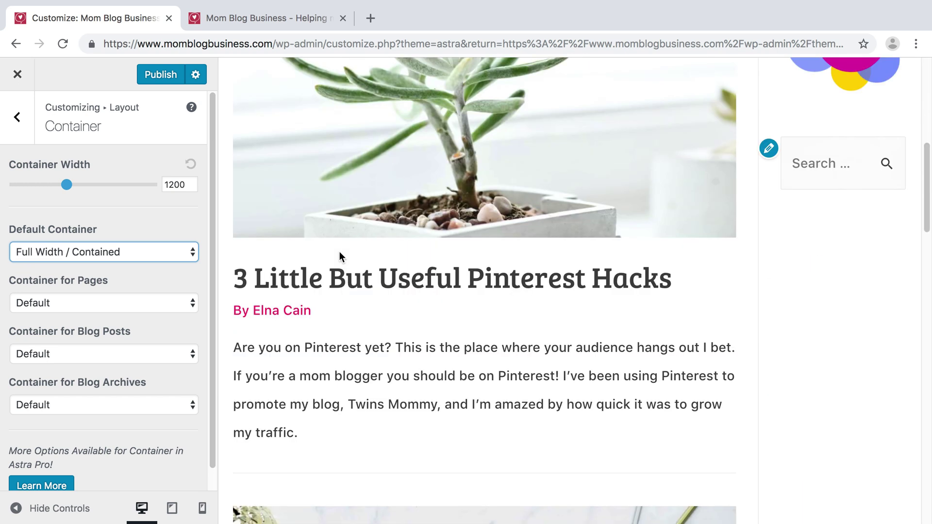
scroll(339, 252, down, 8)
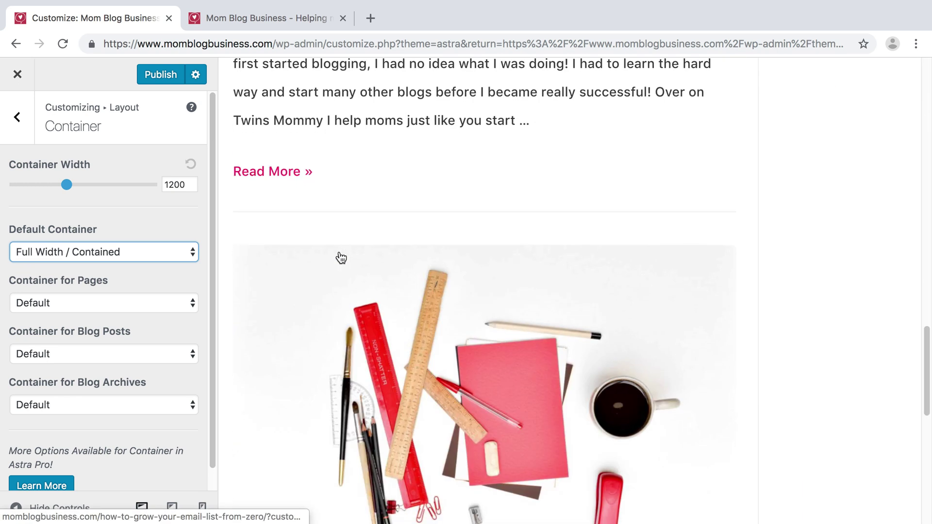
scroll(339, 251, up, 4)
scroll(340, 251, up, 10)
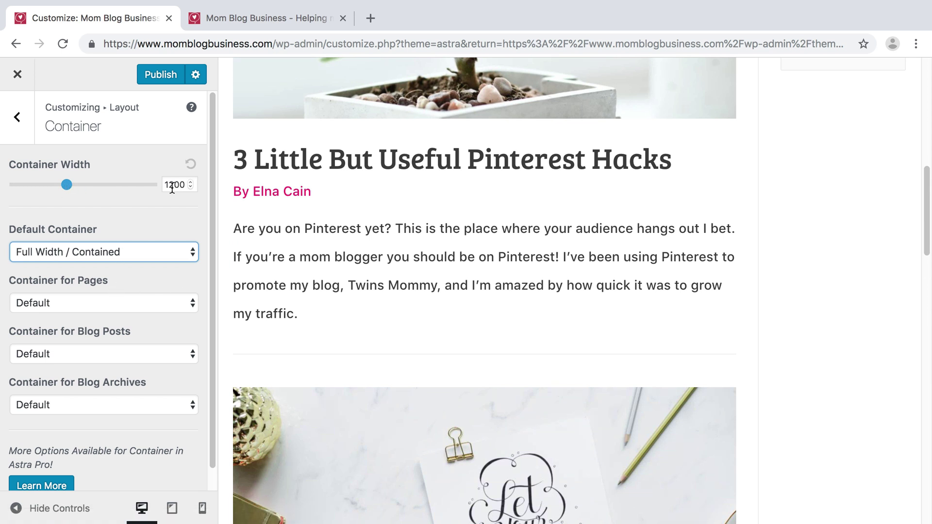
Step: Adjust the Container Width slider, narrowing then widening it to 1199
drag(63, 182, 42, 185)
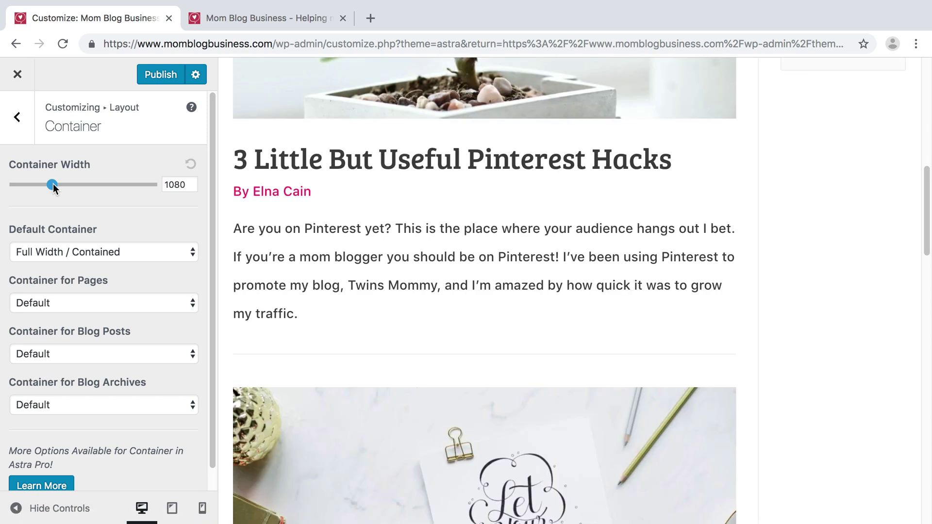
drag(52, 184, 66, 187)
scroll(418, 228, up, 7)
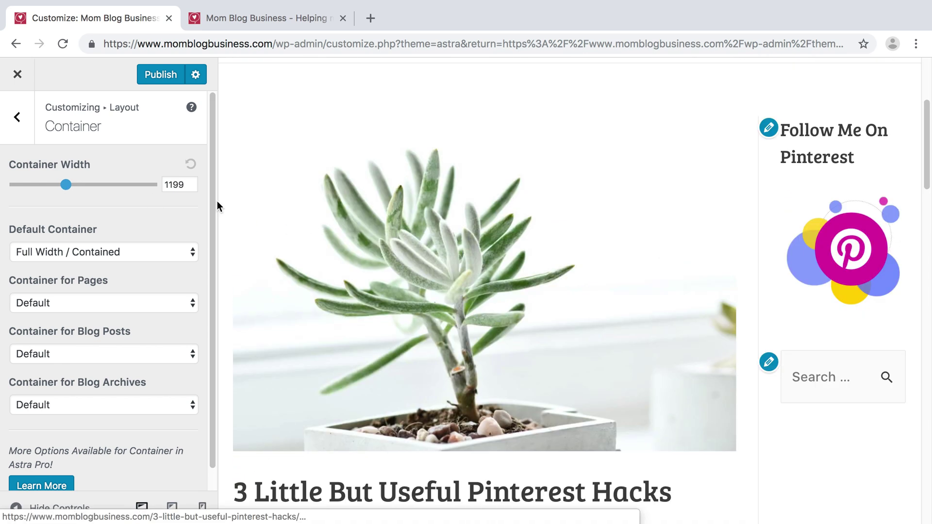
click(17, 117)
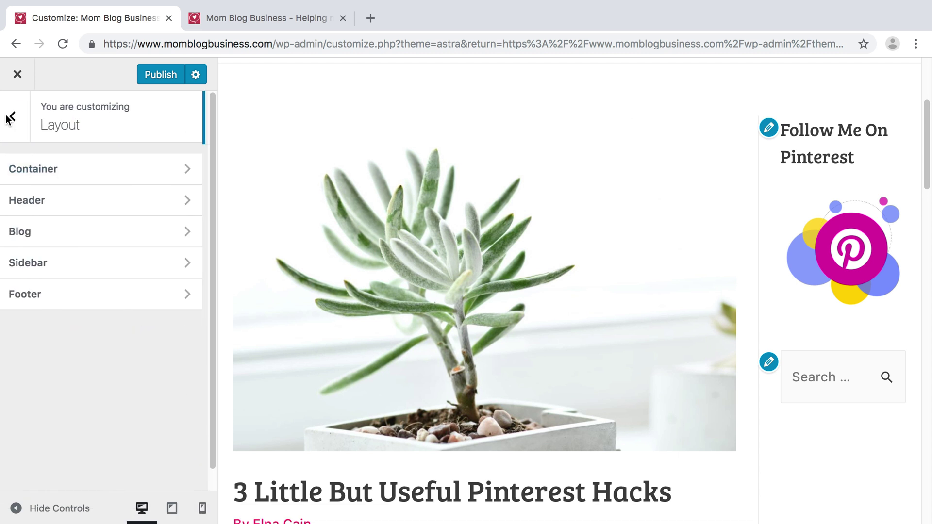
click(122, 207)
click(141, 182)
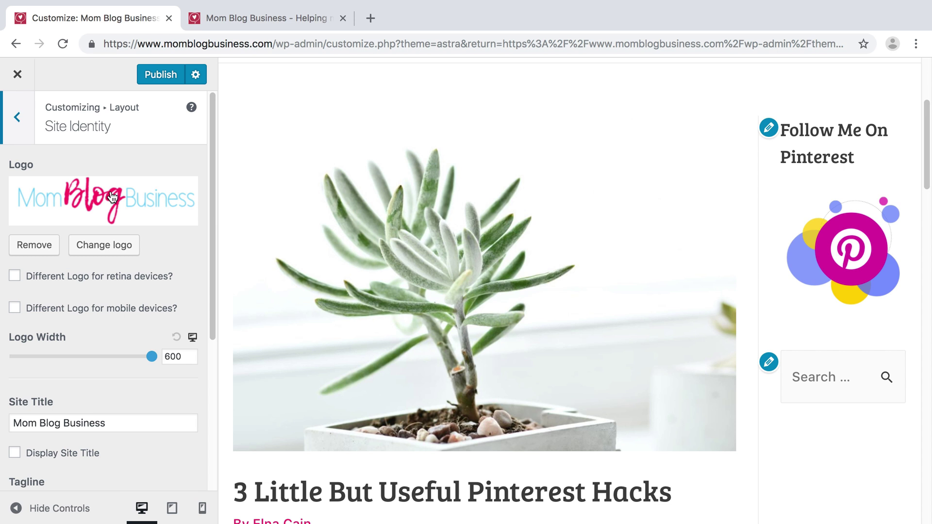
click(22, 122)
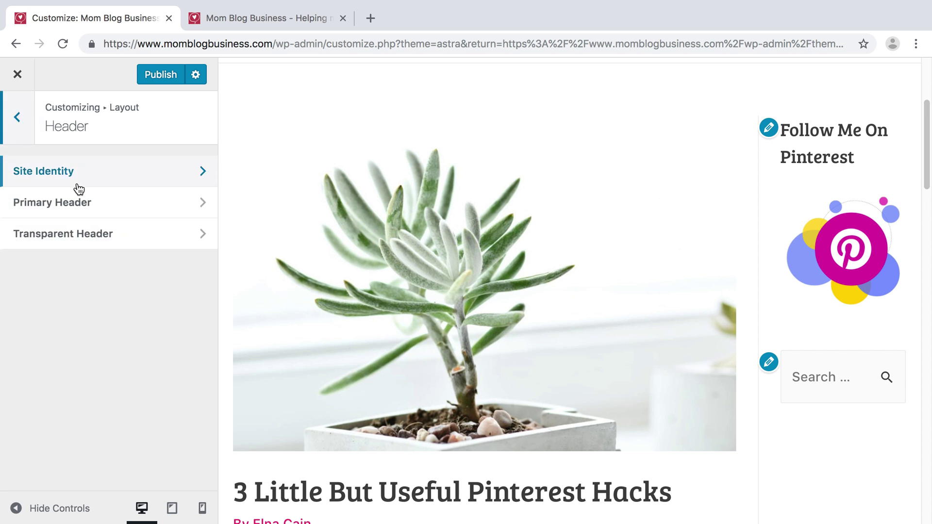
click(77, 203)
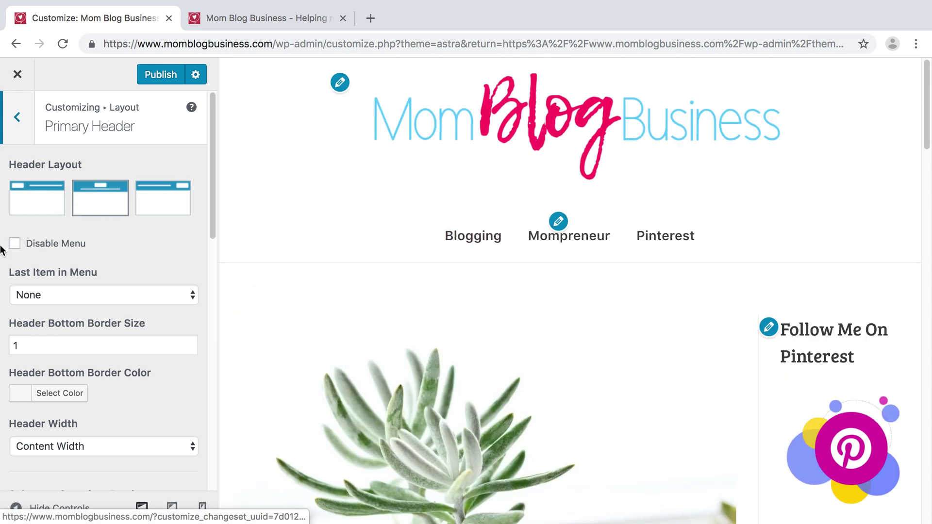
click(39, 194)
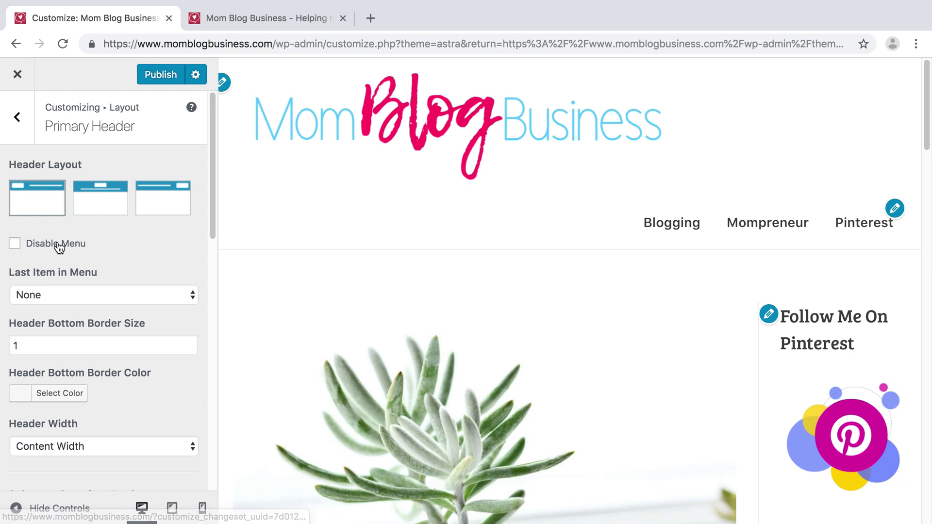
click(100, 199)
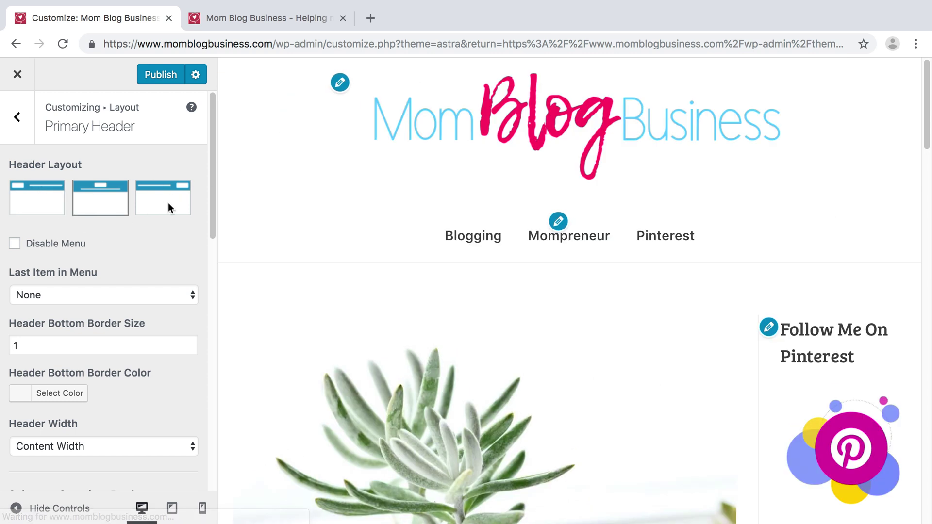
click(168, 204)
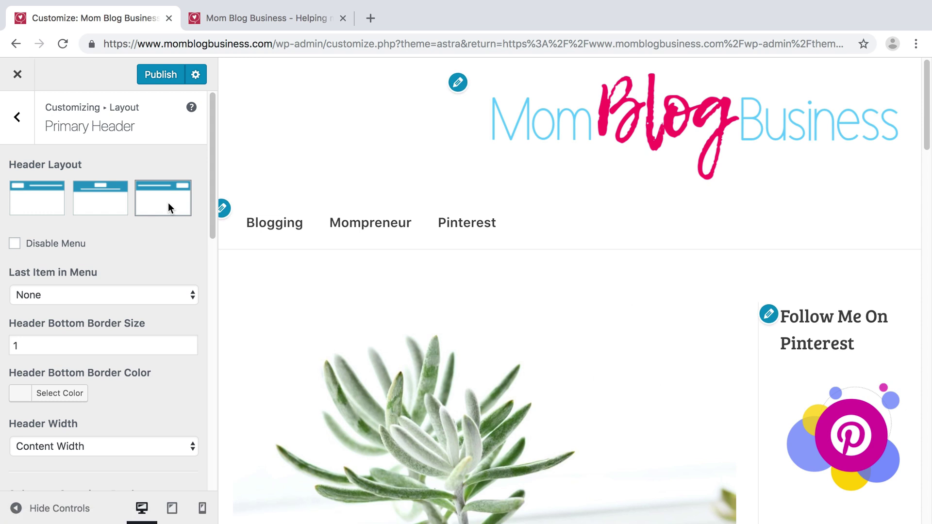
click(91, 205)
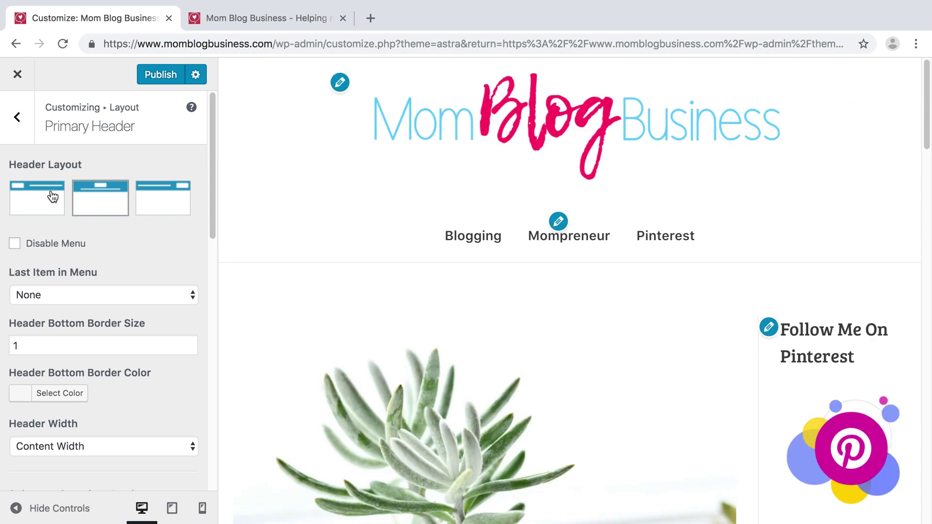
click(18, 122)
Step: Shrink the logo width, then try left-logo and centered Primary Header layouts
click(92, 175)
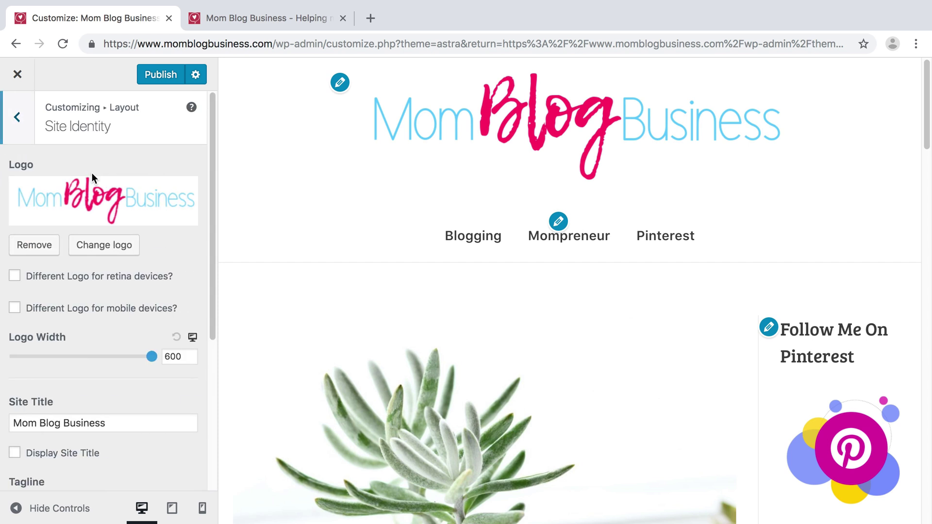
drag(152, 356, 52, 351)
click(17, 118)
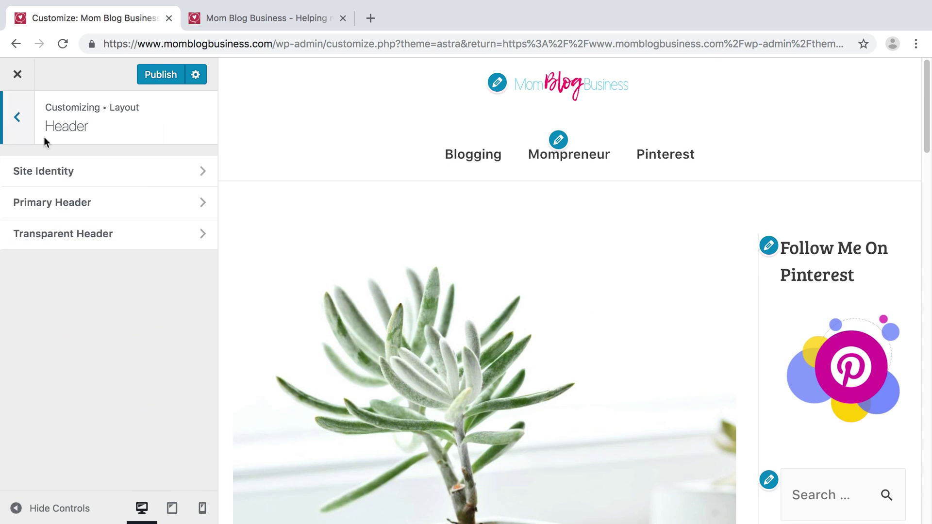
click(74, 204)
click(35, 200)
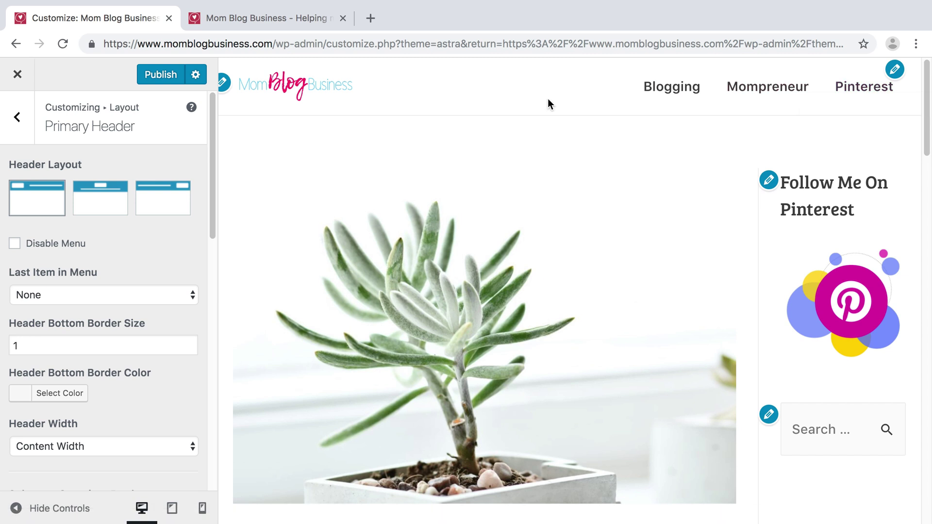
click(97, 210)
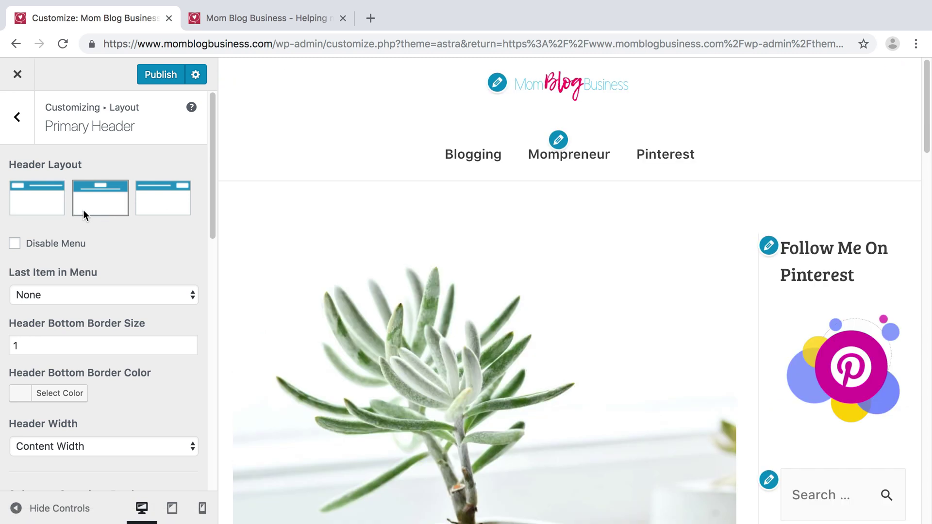
Step: Restore the logo width to 600 and return to the Layout sections list
click(21, 134)
click(73, 204)
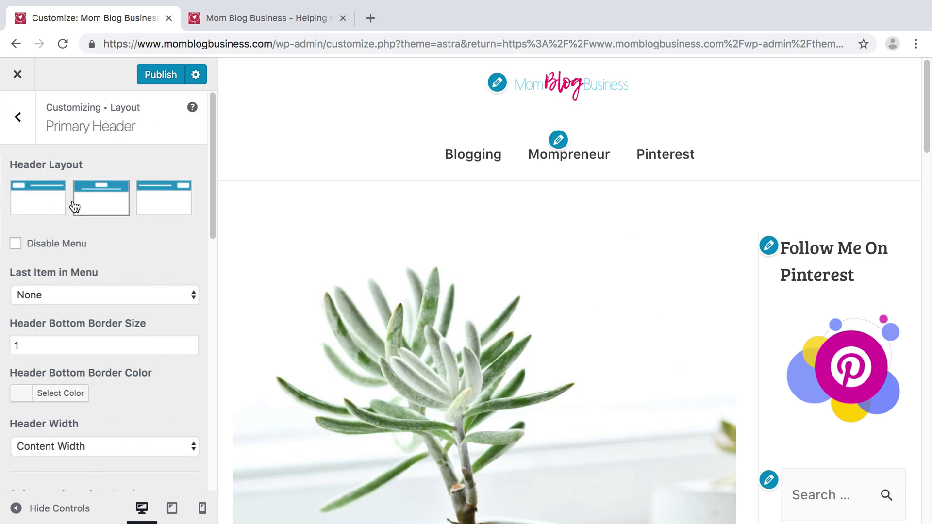
click(17, 119)
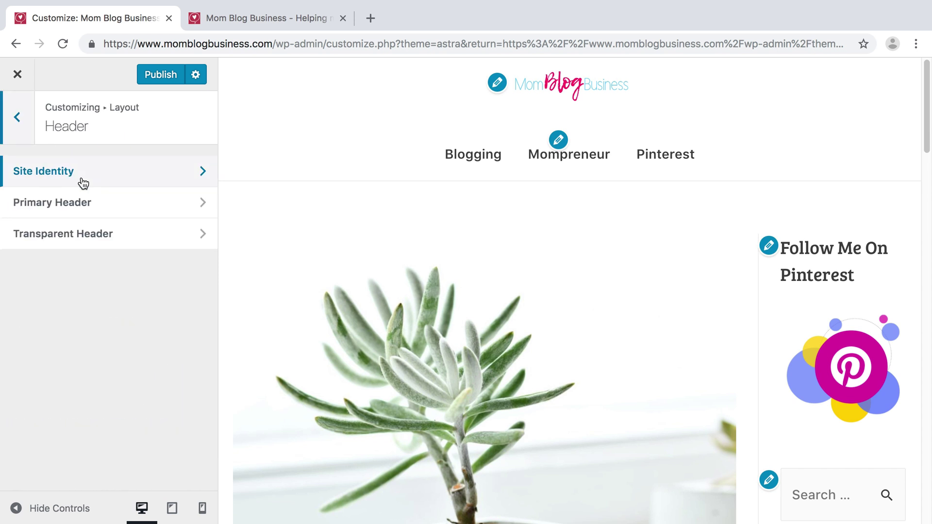
click(83, 202)
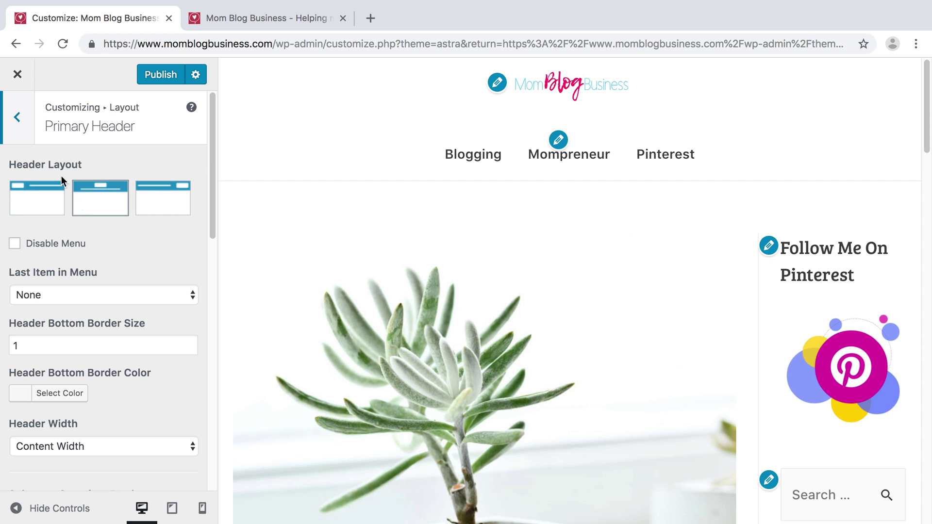
click(15, 116)
click(95, 180)
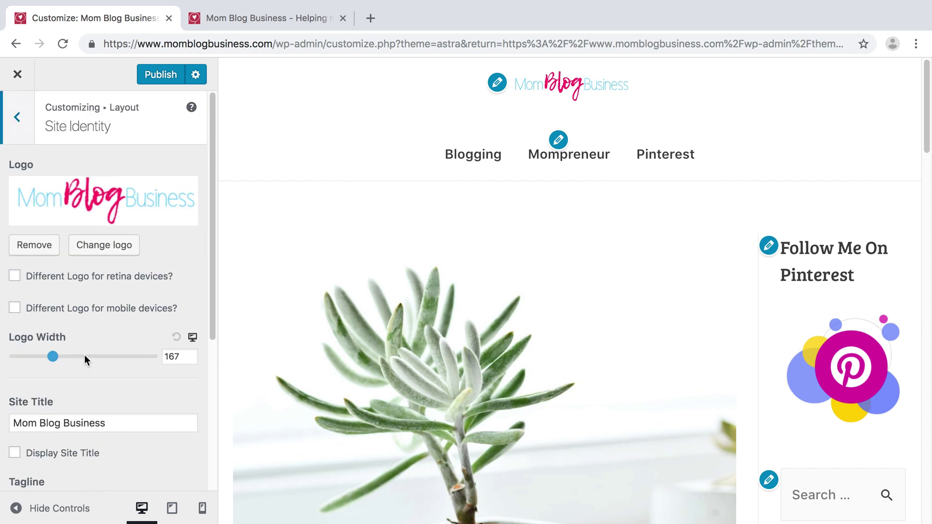
drag(52, 357, 153, 361)
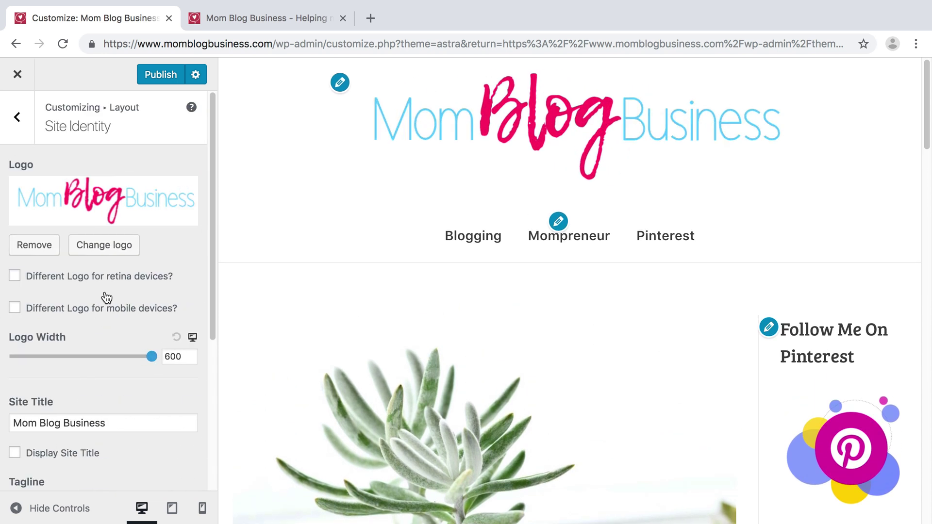
click(17, 117)
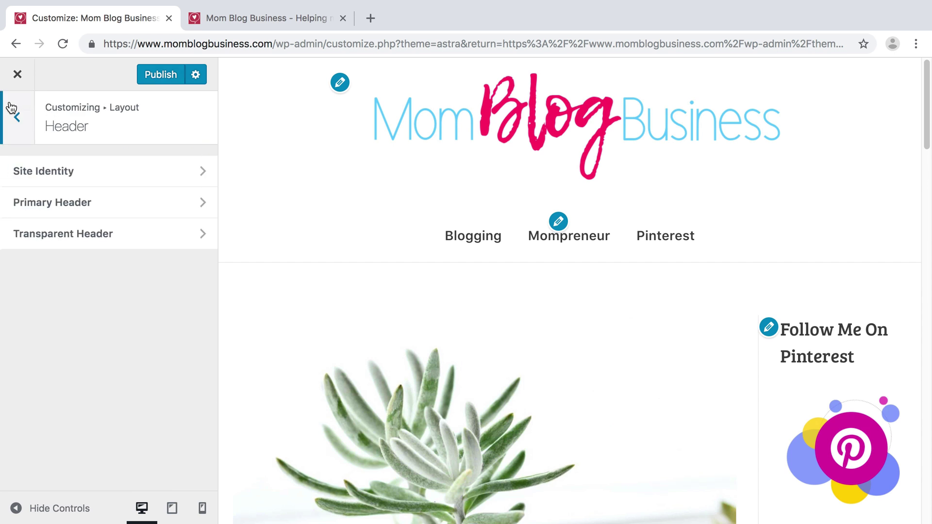
click(12, 108)
click(66, 231)
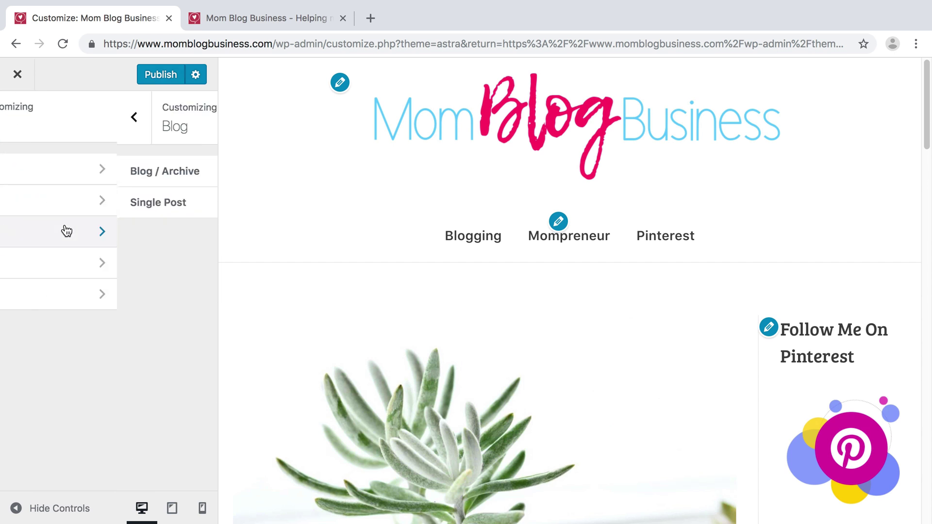
click(116, 182)
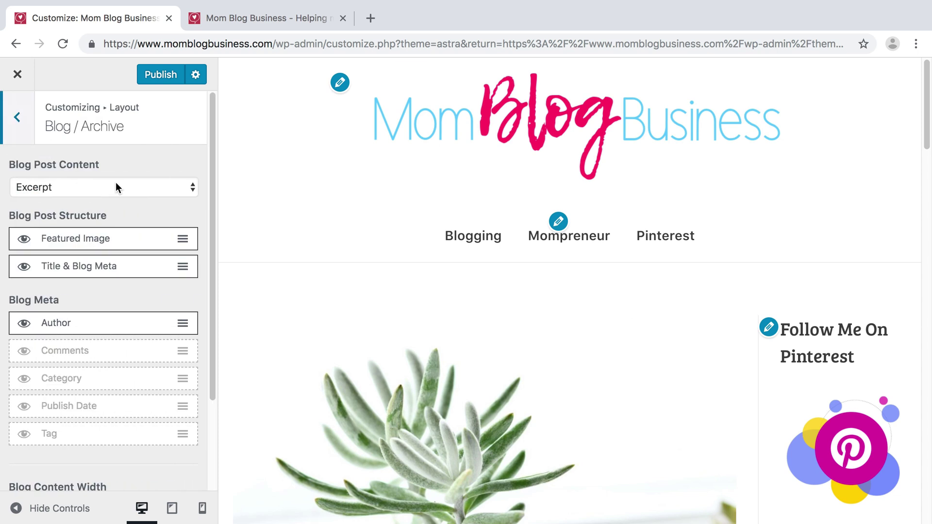
scroll(279, 274, down, 10)
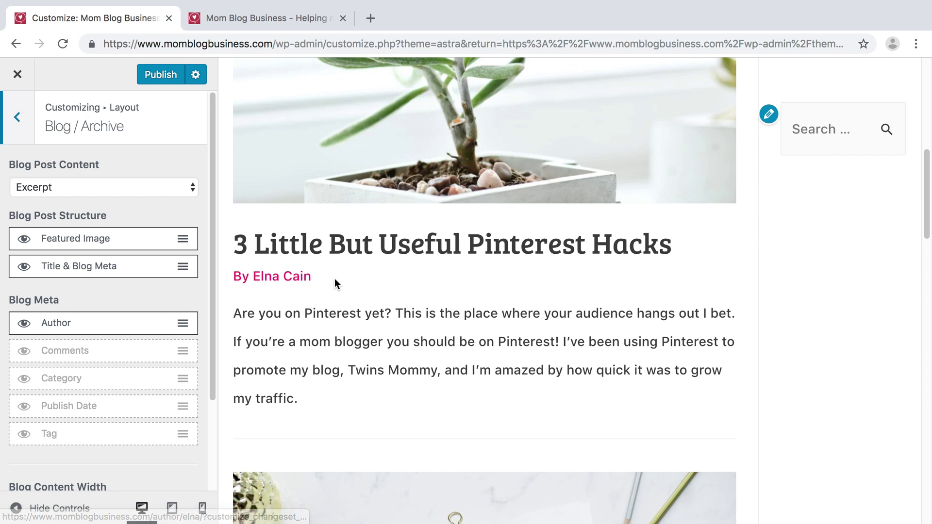
click(24, 352)
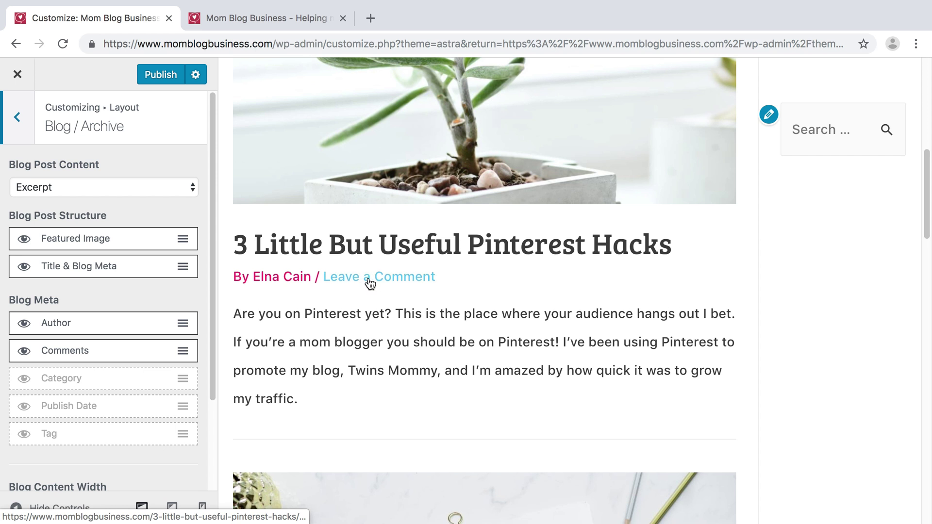
click(24, 351)
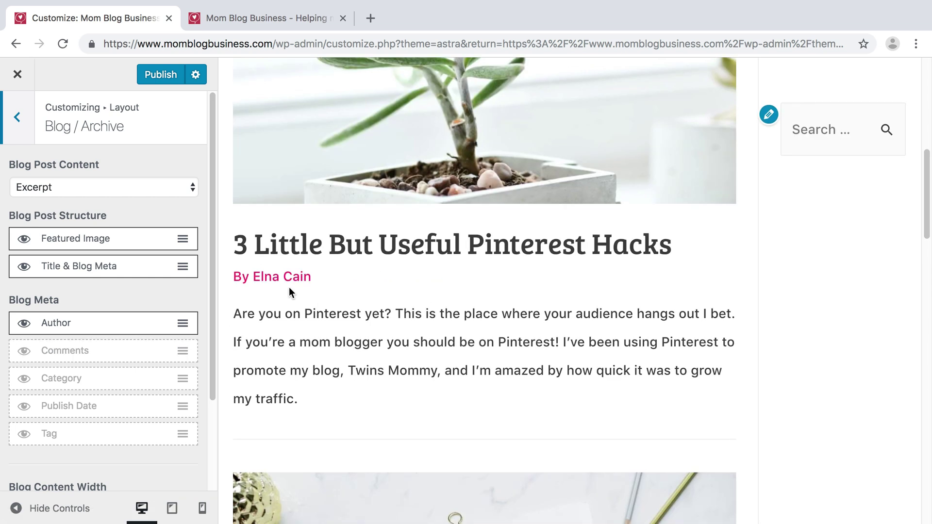
click(24, 407)
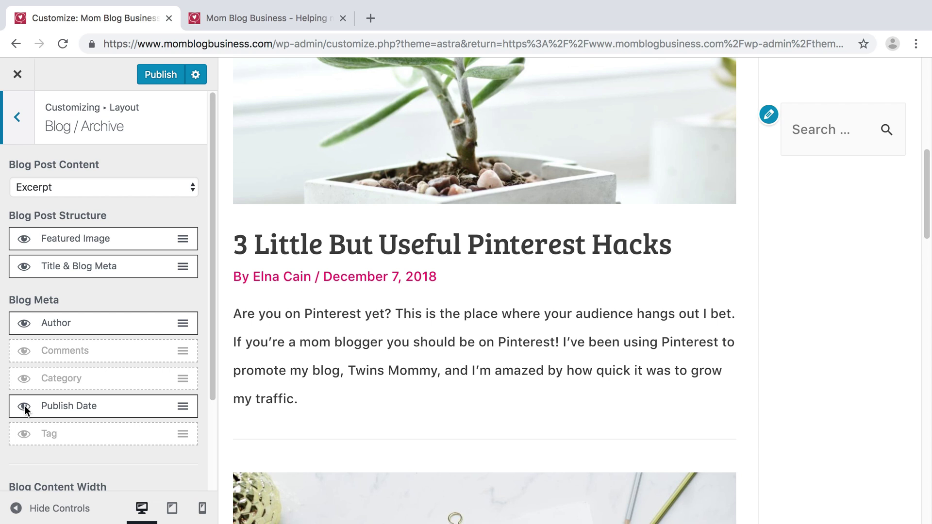
click(24, 406)
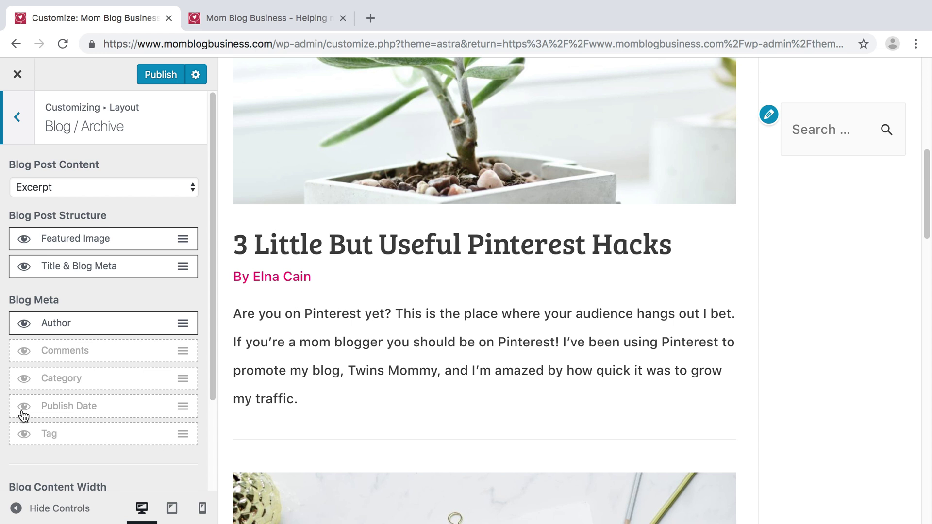
scroll(7, 408, down, 5)
scroll(7, 409, up, 5)
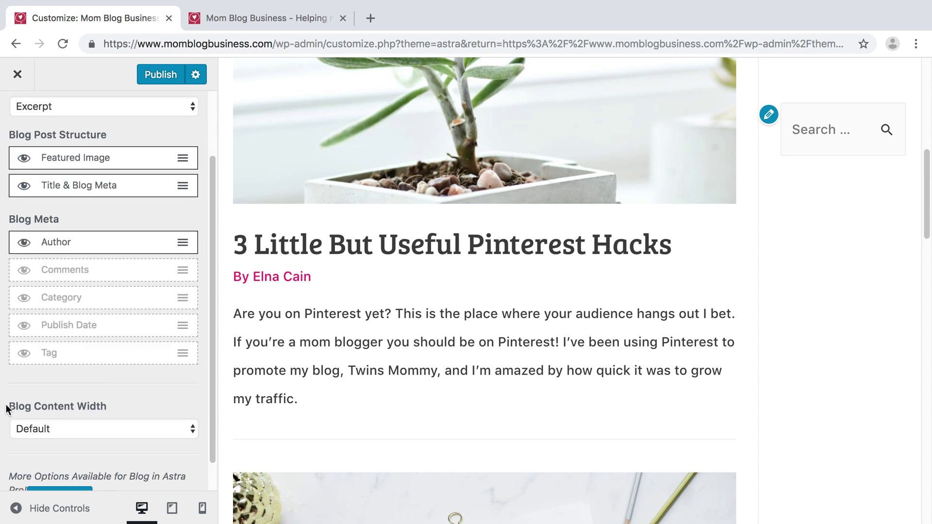
Step: Preview the Pinterest Hacks post in Single Post settings, then return to Blog options
click(11, 121)
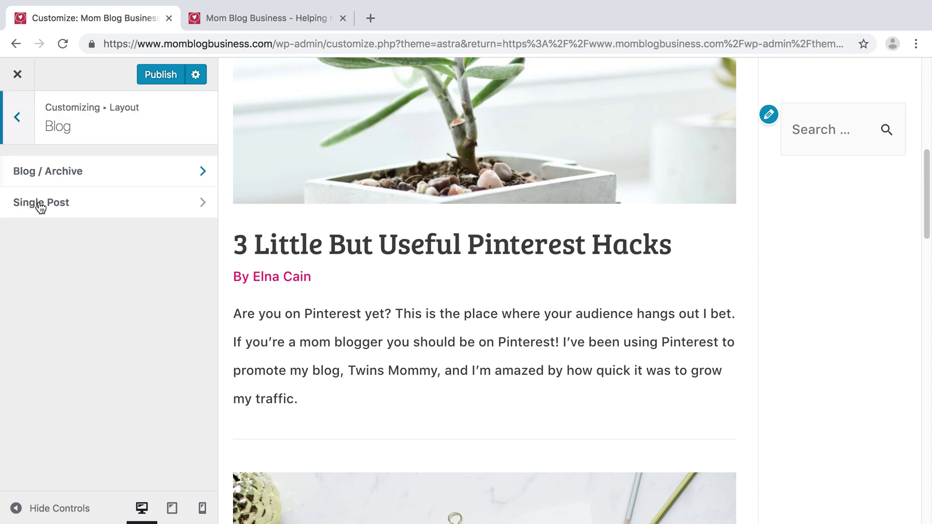
click(100, 208)
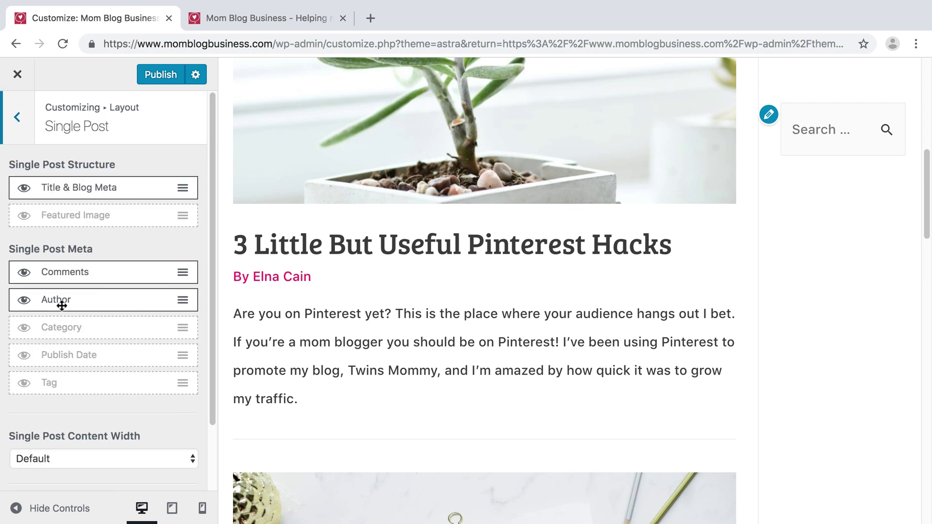
click(308, 268)
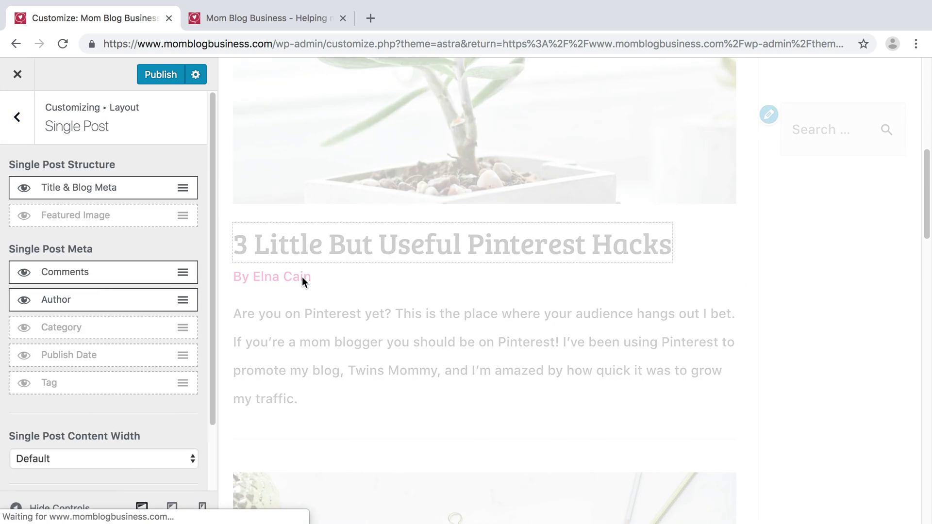
scroll(292, 282, down, 4)
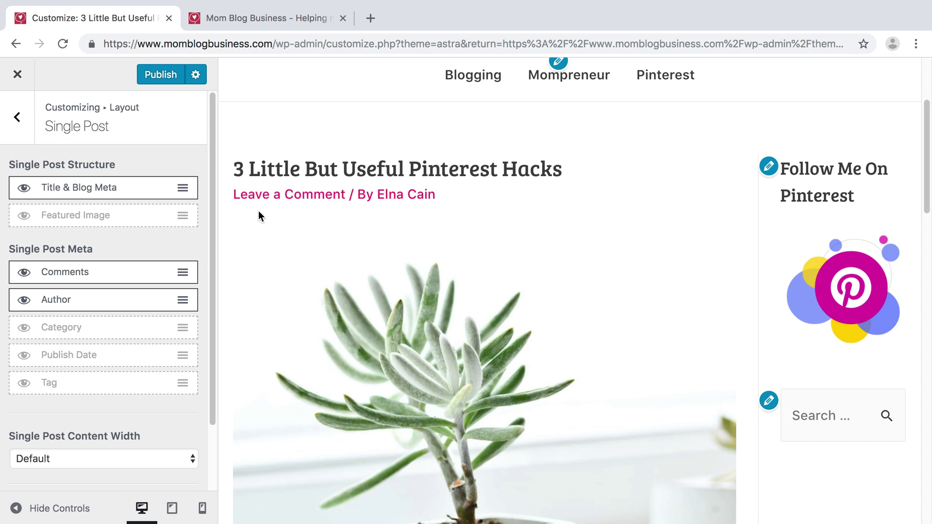
click(6, 115)
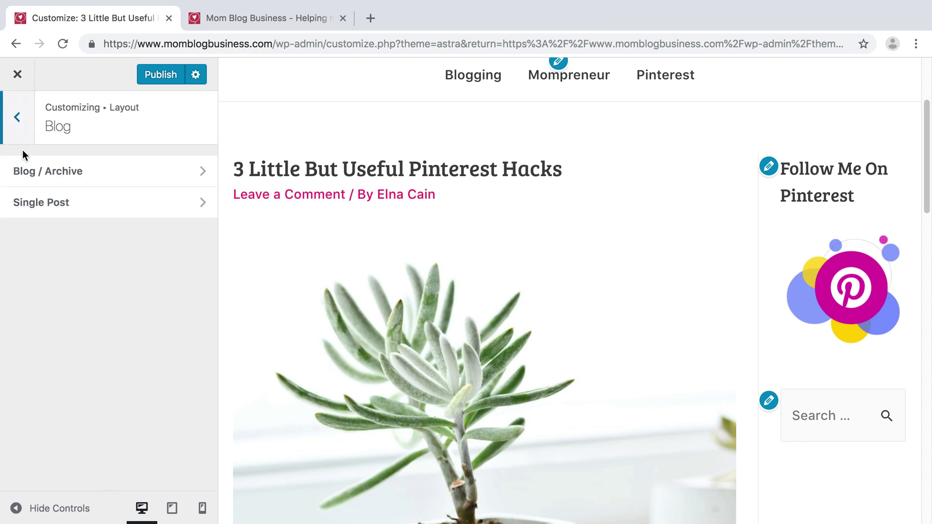
Step: Set the Default Sidebar Layout to Left, then back to Right Sidebar
click(14, 119)
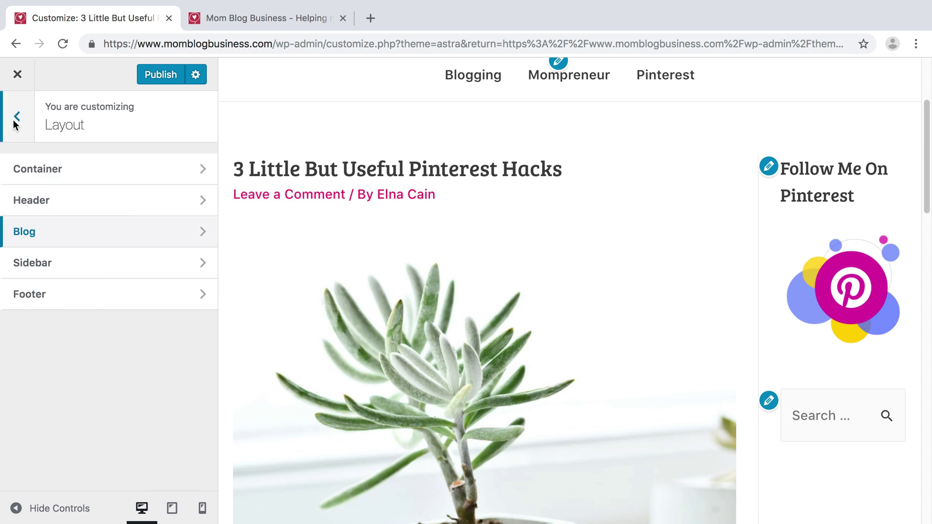
click(92, 271)
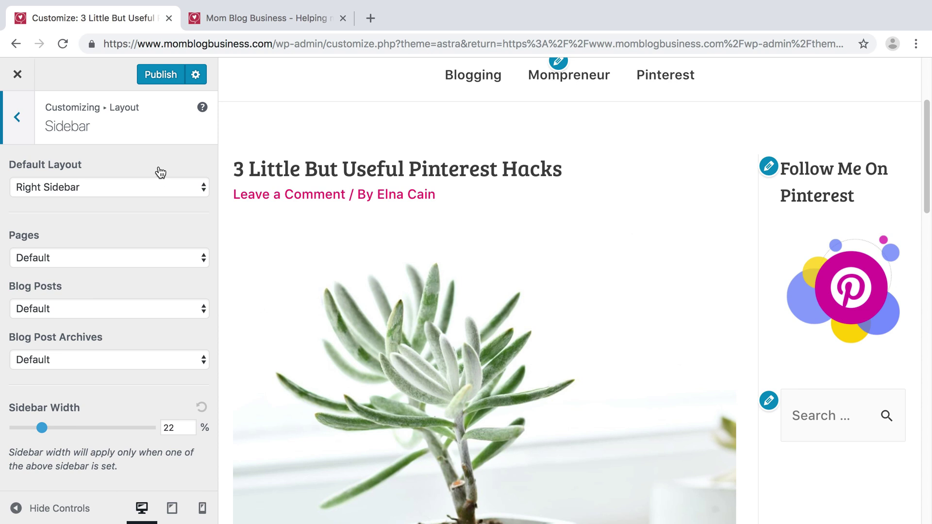
click(150, 186)
click(118, 175)
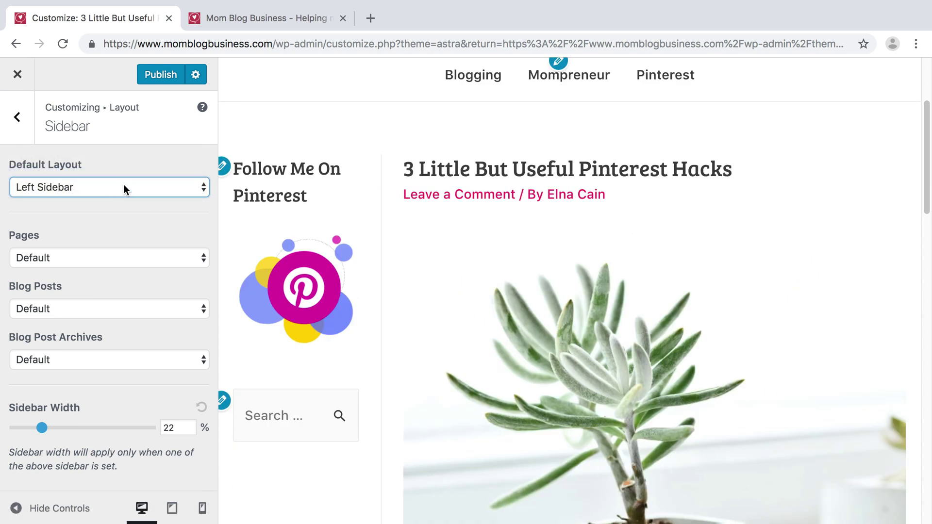
click(123, 186)
click(112, 201)
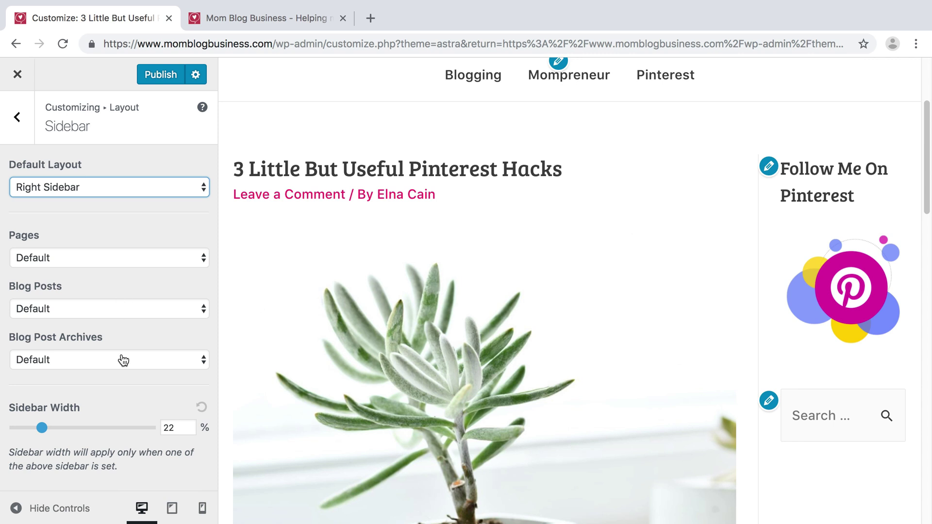
Step: Narrow the Sidebar Width to 21% and return to Layout sections
click(40, 428)
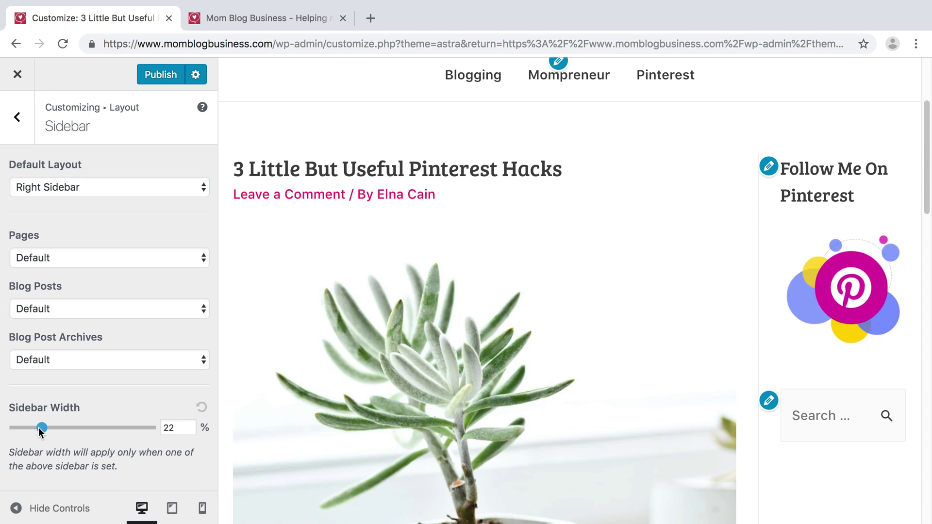
click(38, 427)
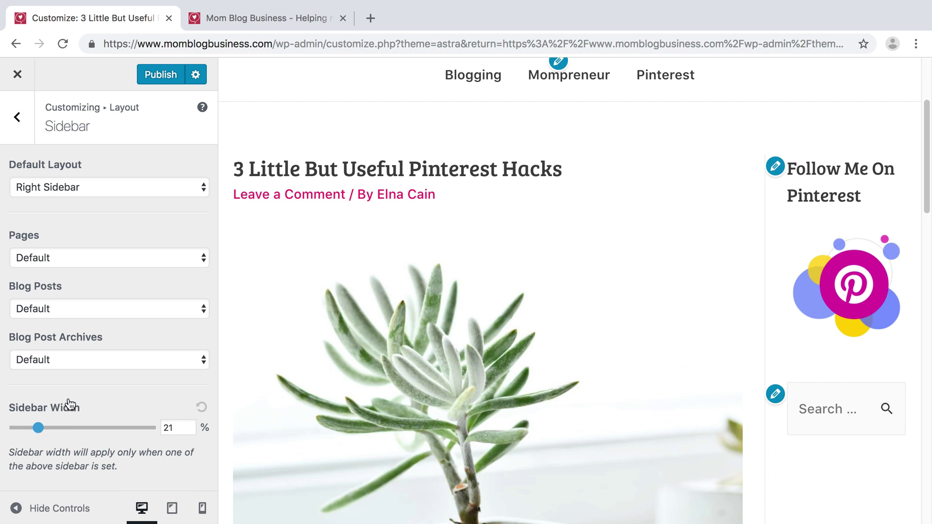
click(19, 130)
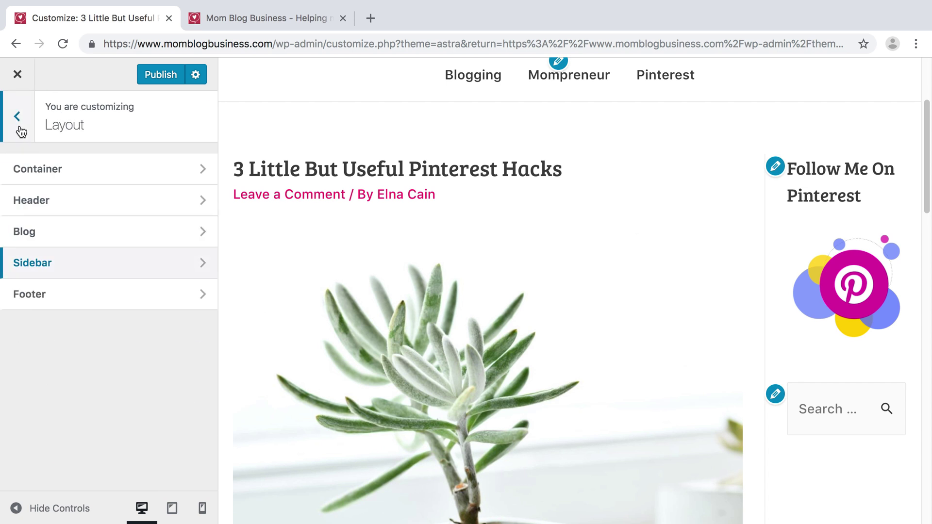
Step: Look at Footer > Footer Widgets, then move to Footer Bar settings
click(57, 295)
scroll(279, 267, down, 15)
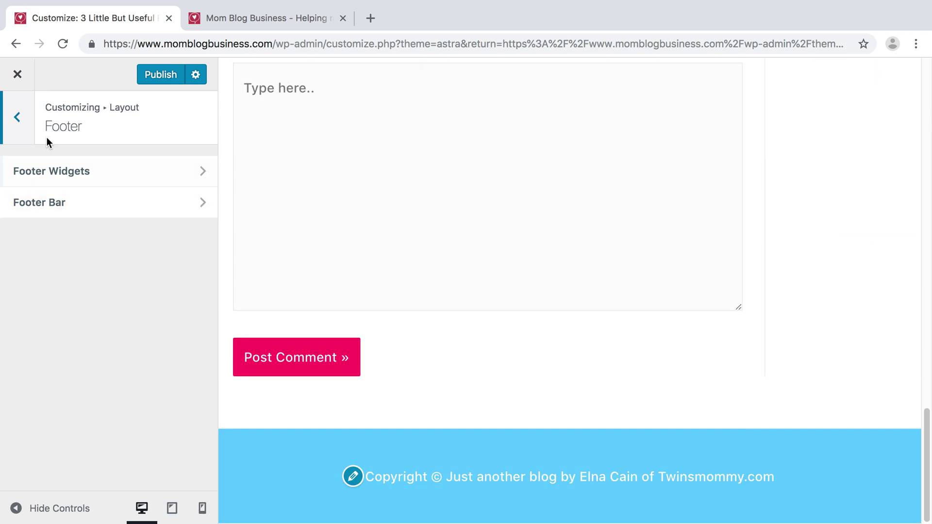
click(63, 170)
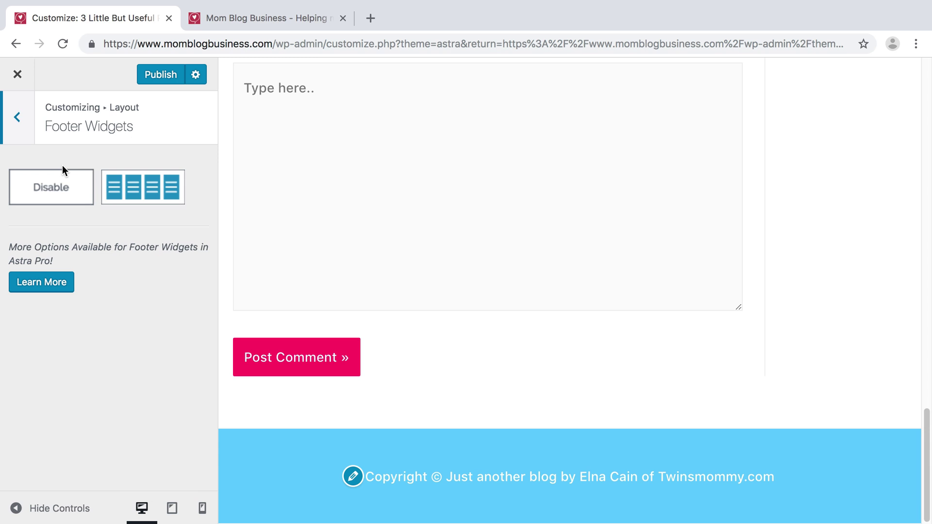
click(17, 117)
click(44, 209)
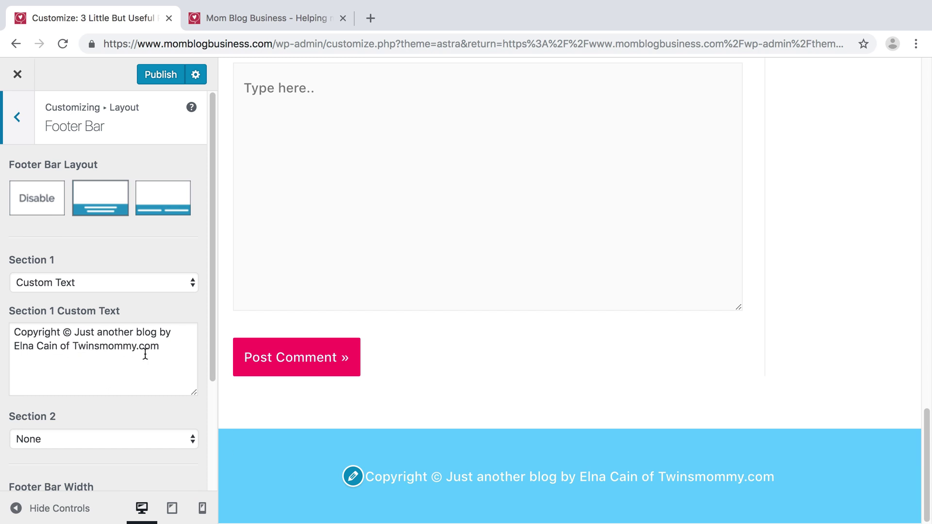
Step: Try the split two-section Footer Bar layout, then restore the centred layout
scroll(118, 364, down, 4)
scroll(118, 365, up, 1)
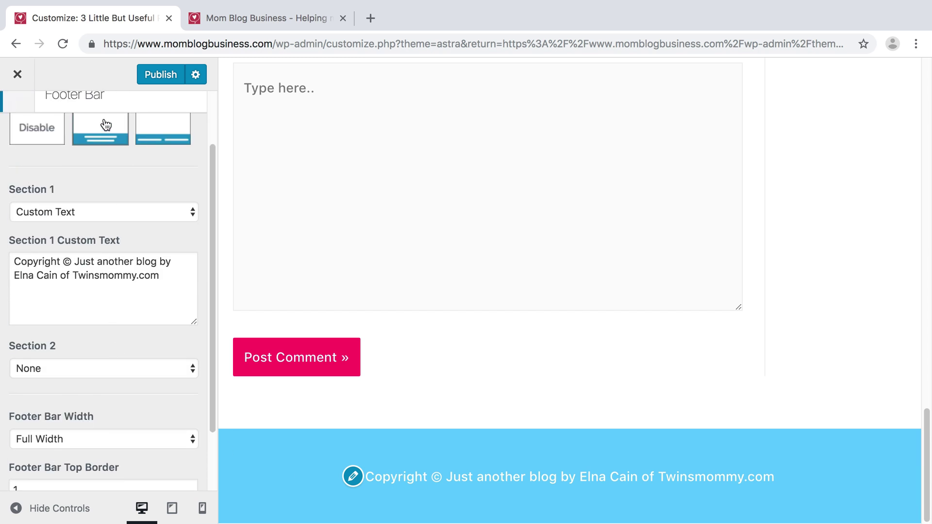
scroll(102, 152, up, 1)
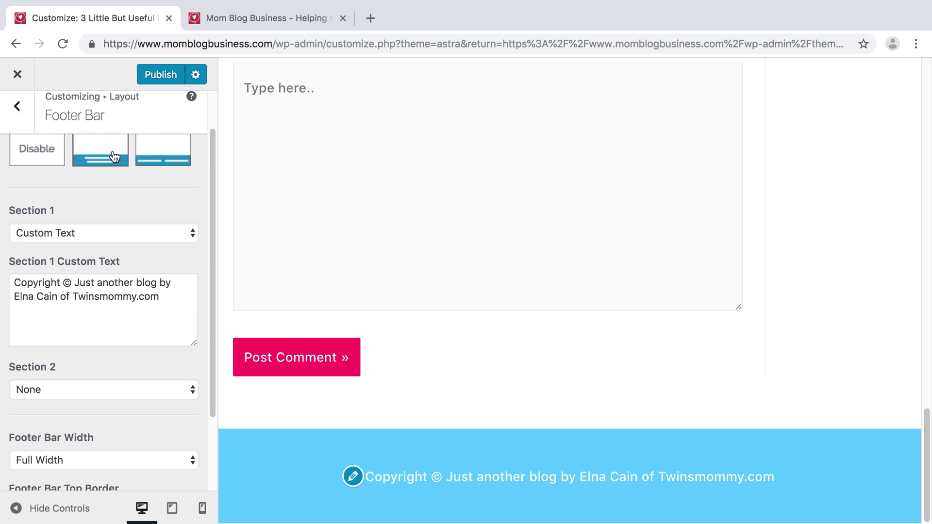
click(163, 160)
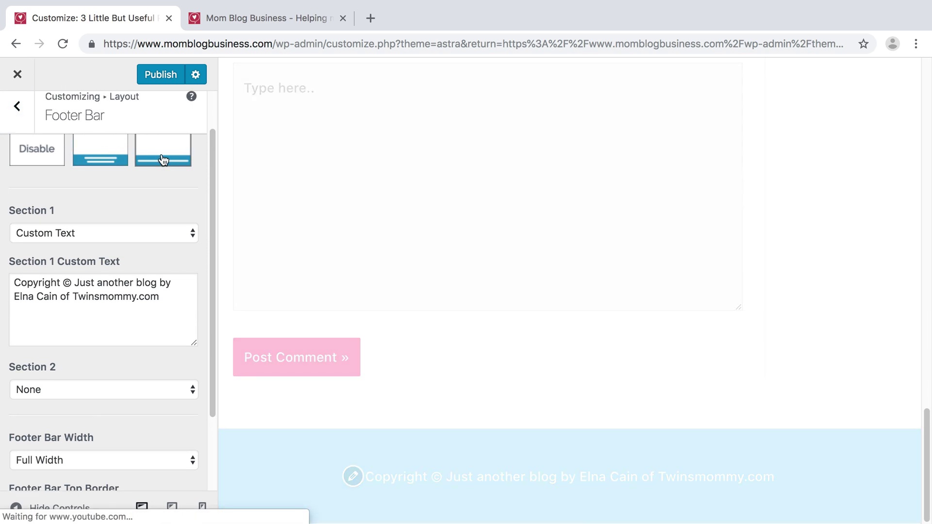
click(95, 156)
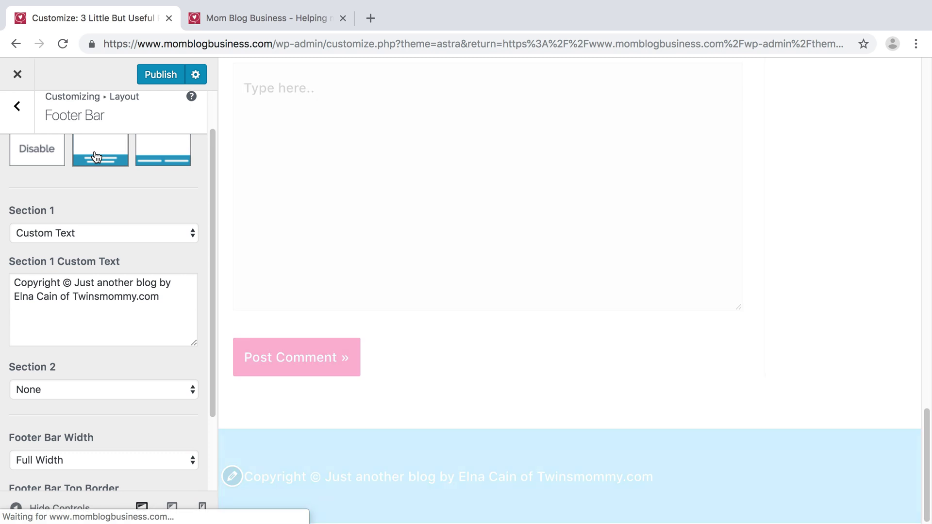
scroll(112, 330, down, 2)
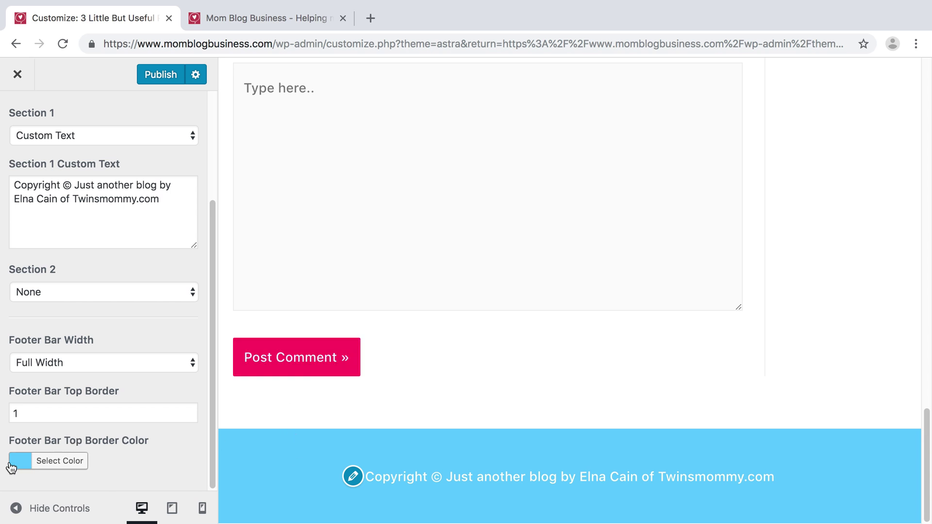
Step: Discard unsaved changes, relaunch Appearance > Customize and go to Colors & Background
click(23, 78)
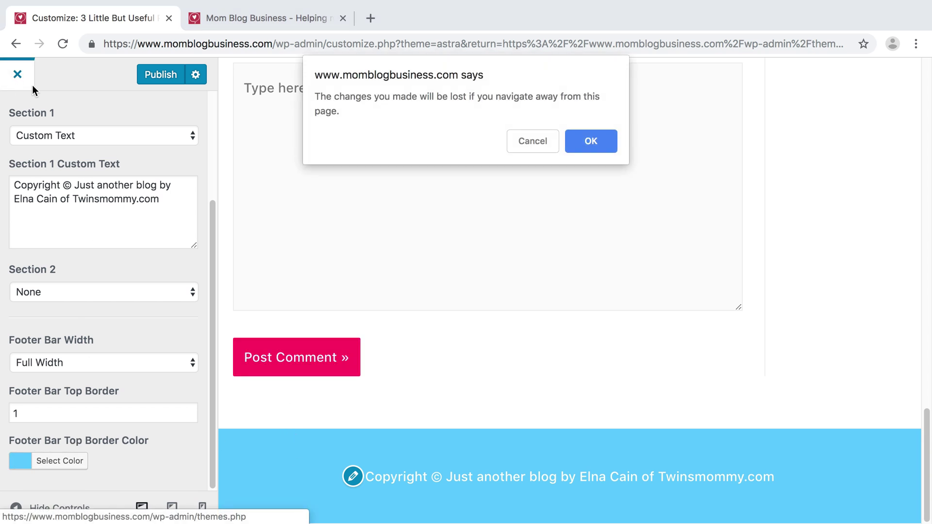
click(589, 141)
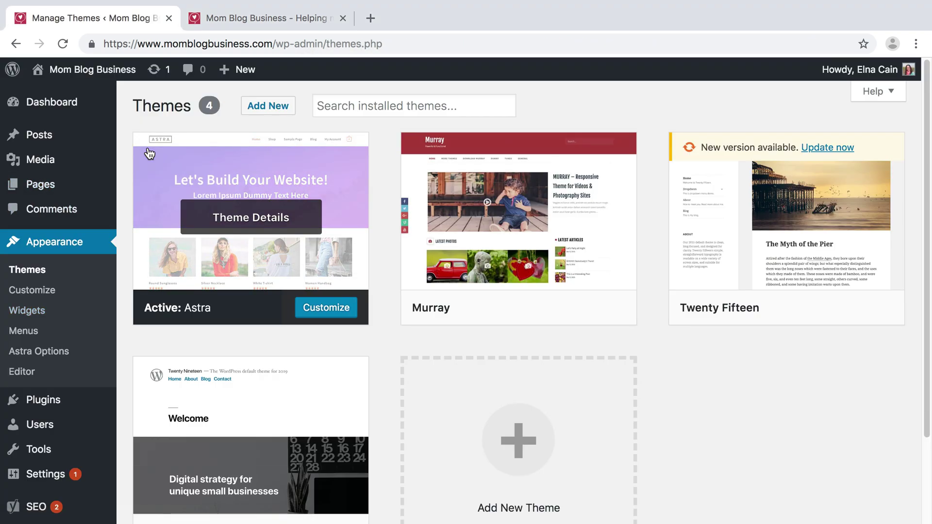
click(46, 291)
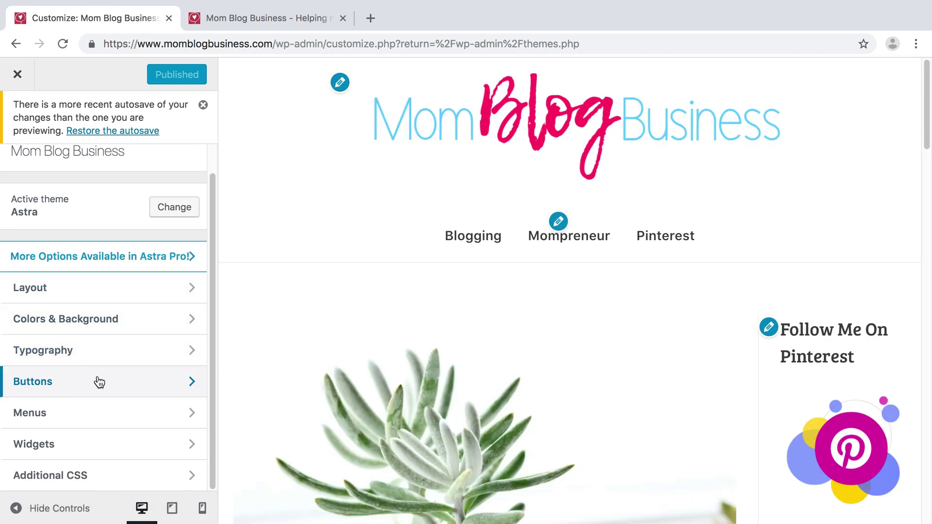
click(80, 291)
click(18, 170)
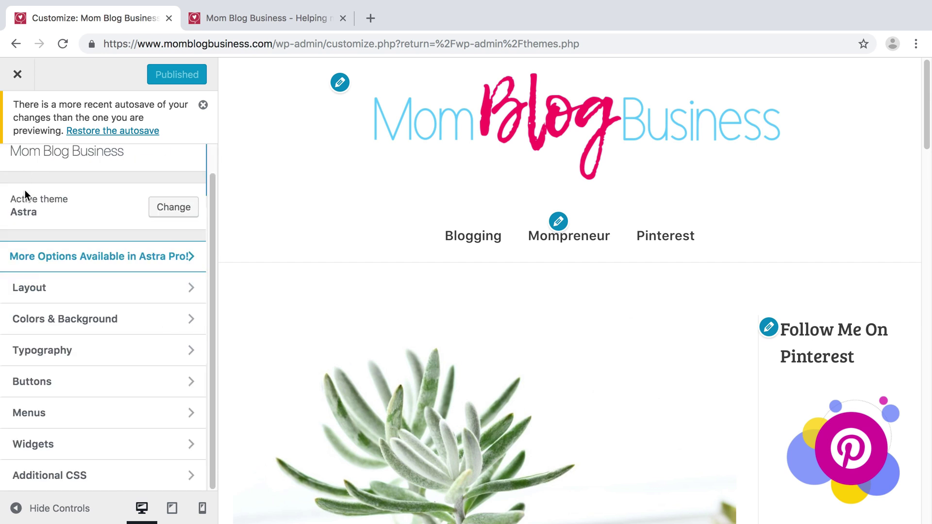
click(73, 320)
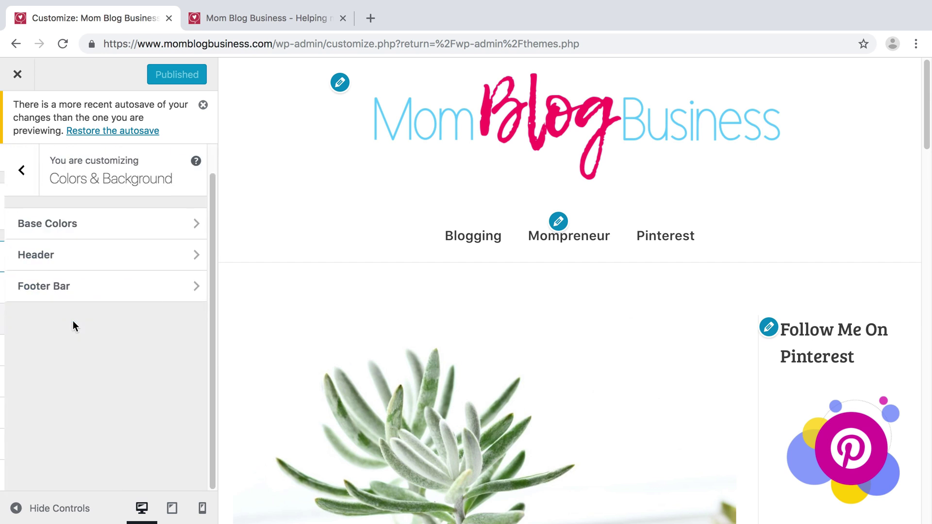
Step: Review the Base Colors settings without changing them
click(104, 228)
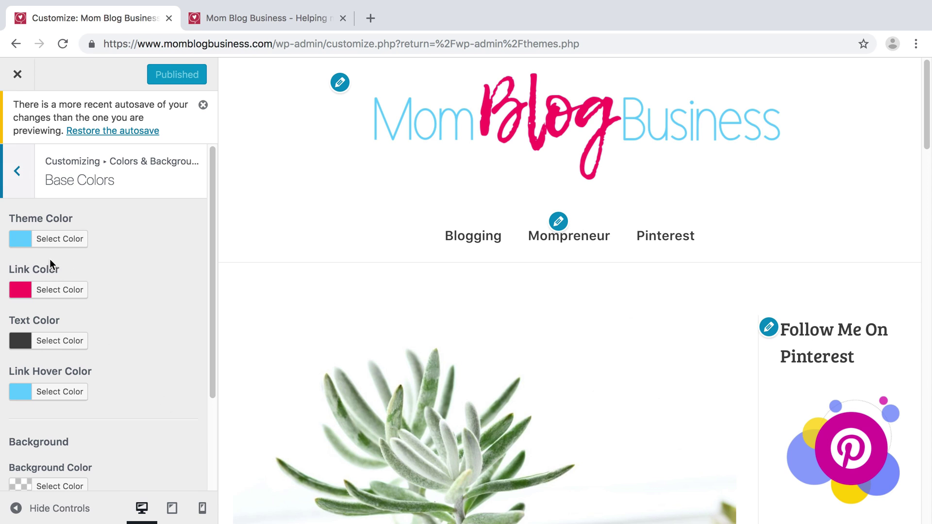
scroll(130, 373, down, 4)
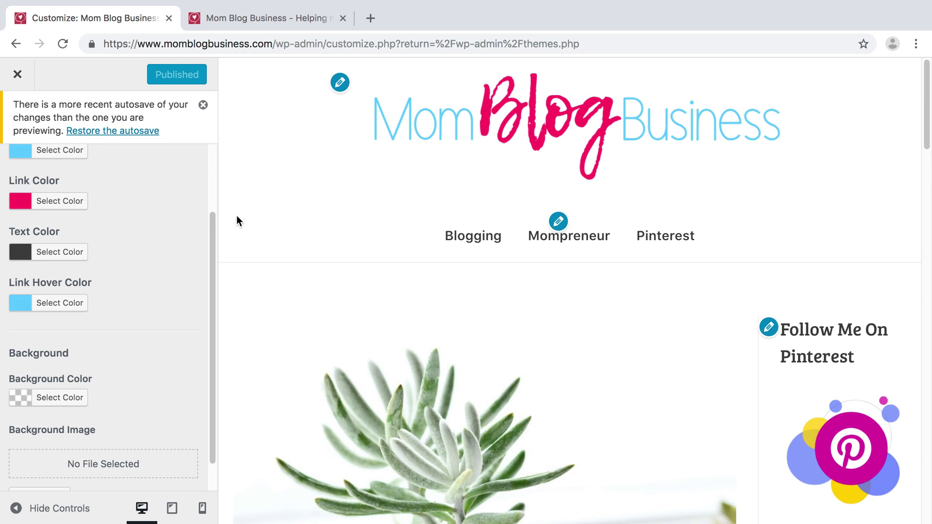
scroll(292, 255, down, 1)
scroll(292, 257, down, 10)
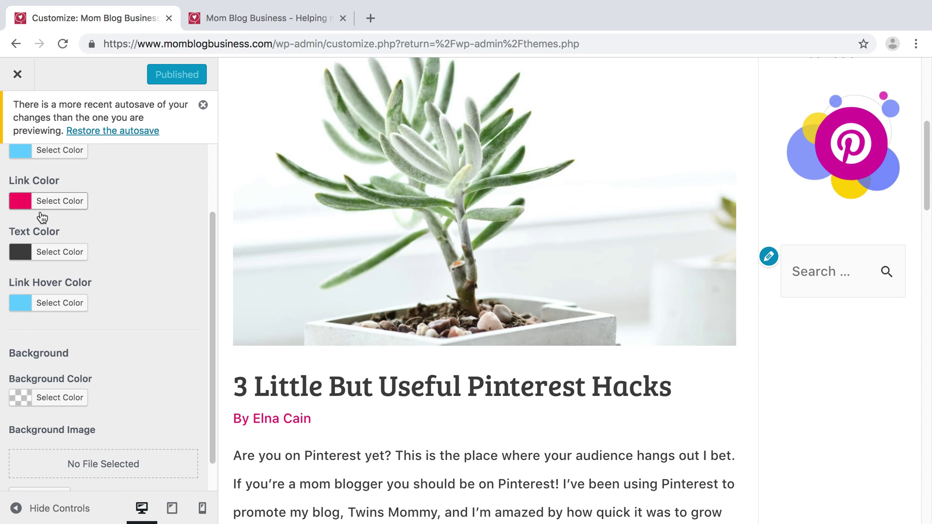
scroll(139, 279, down, 2)
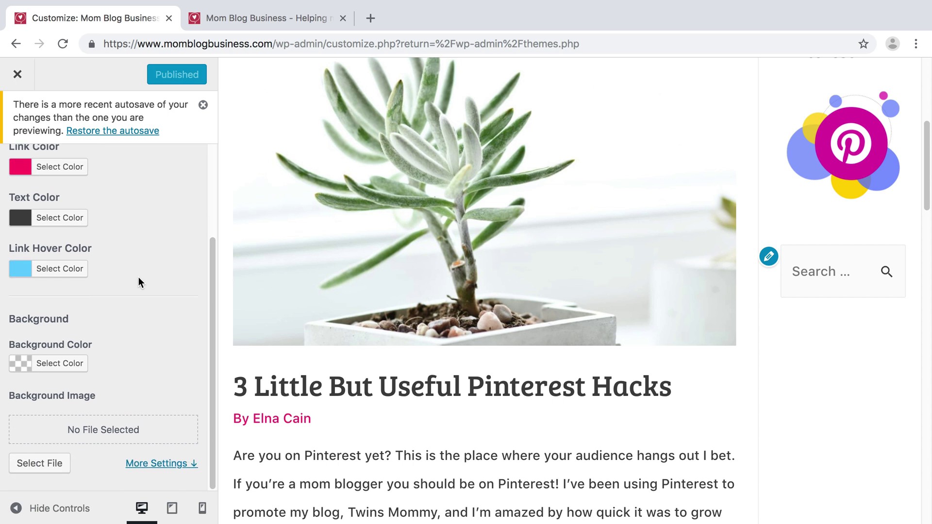
scroll(138, 280, up, 4)
click(17, 170)
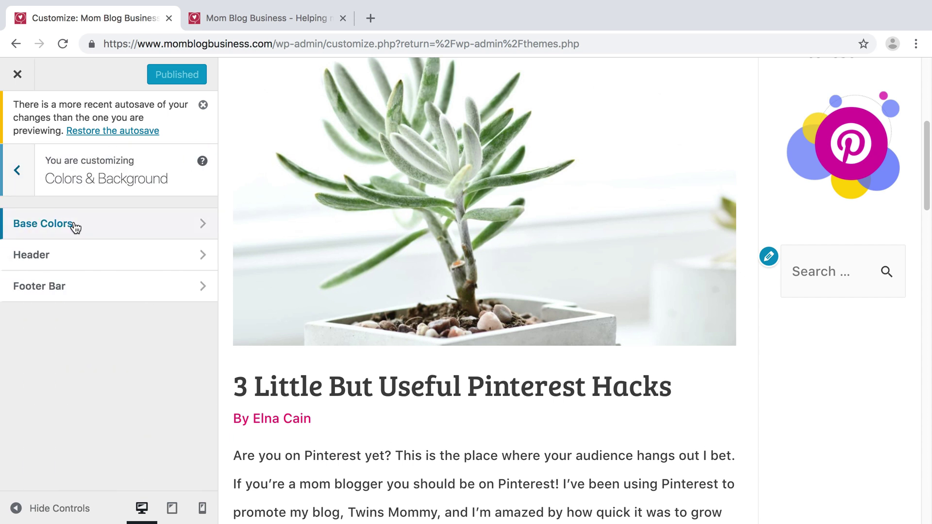
Step: Review the Header and Footer Bar colour options, then return to the main menu
click(105, 252)
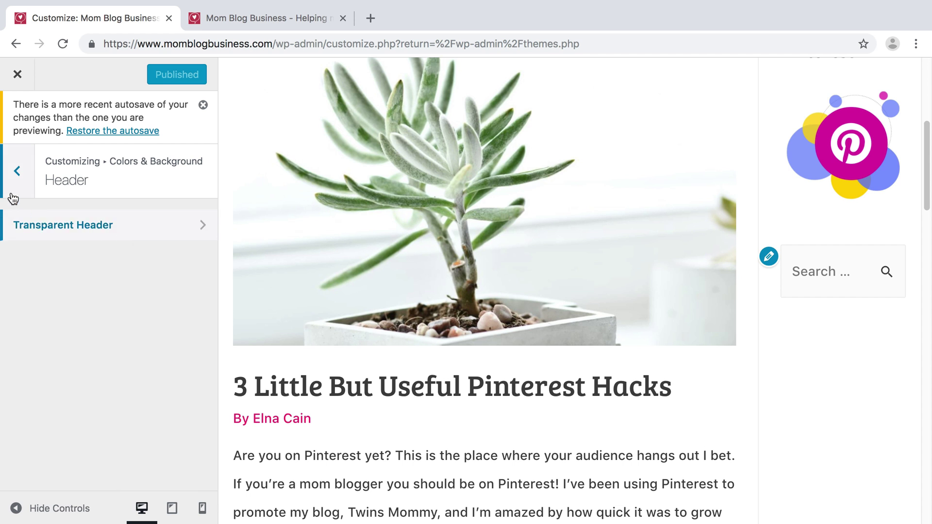
click(16, 173)
click(69, 283)
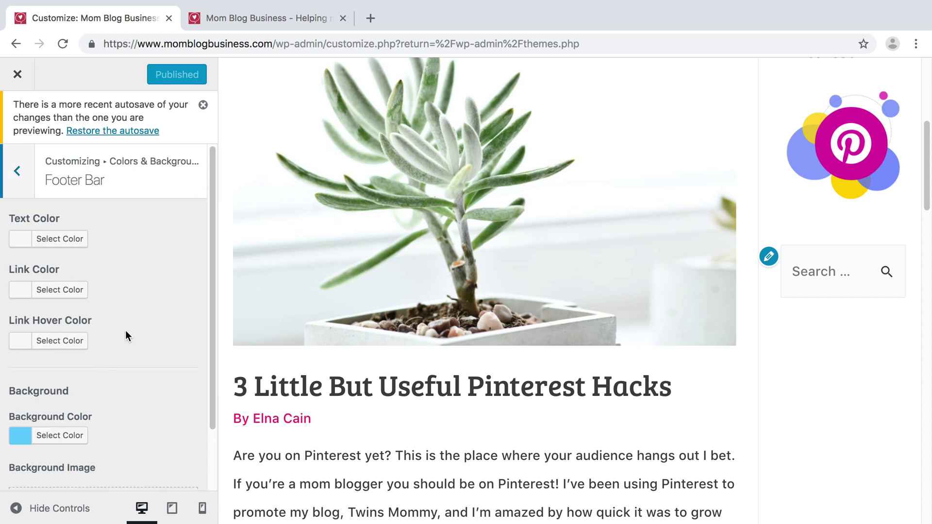
scroll(125, 331, down, 3)
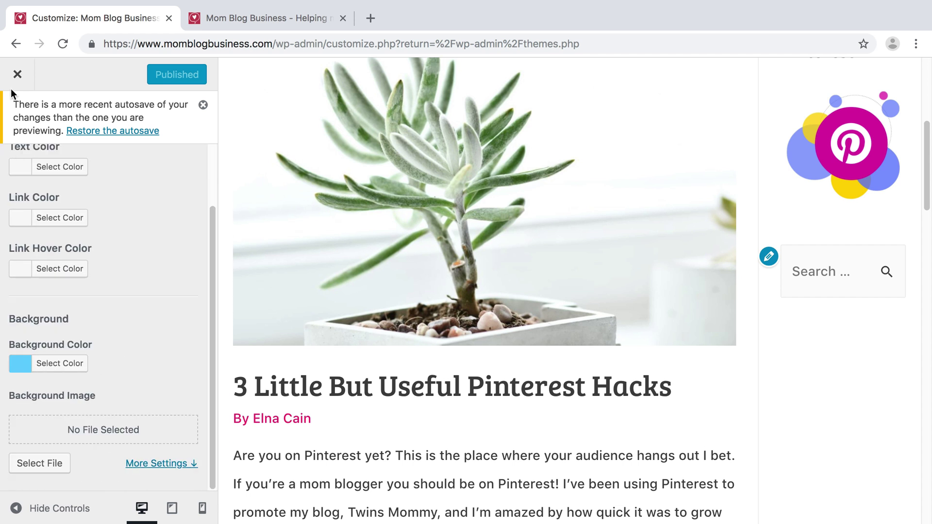
scroll(105, 235, up, 3)
click(15, 177)
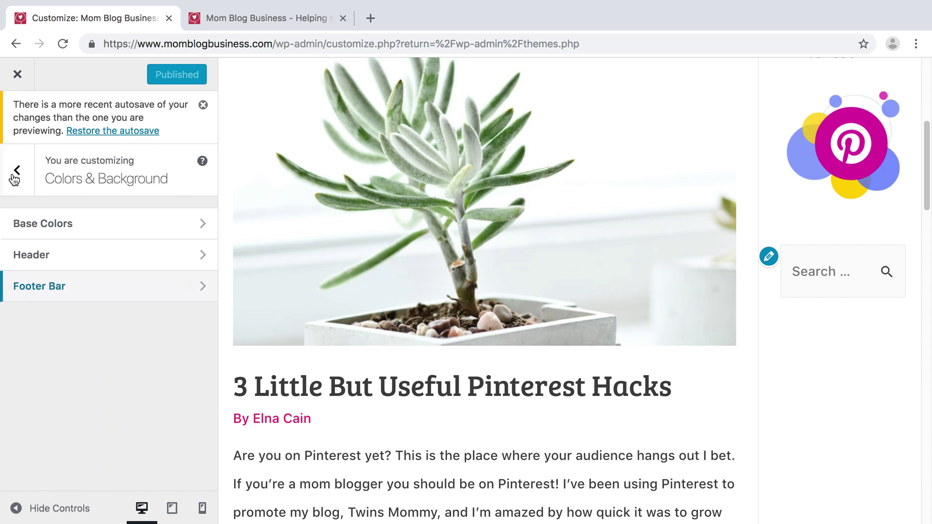
click(16, 170)
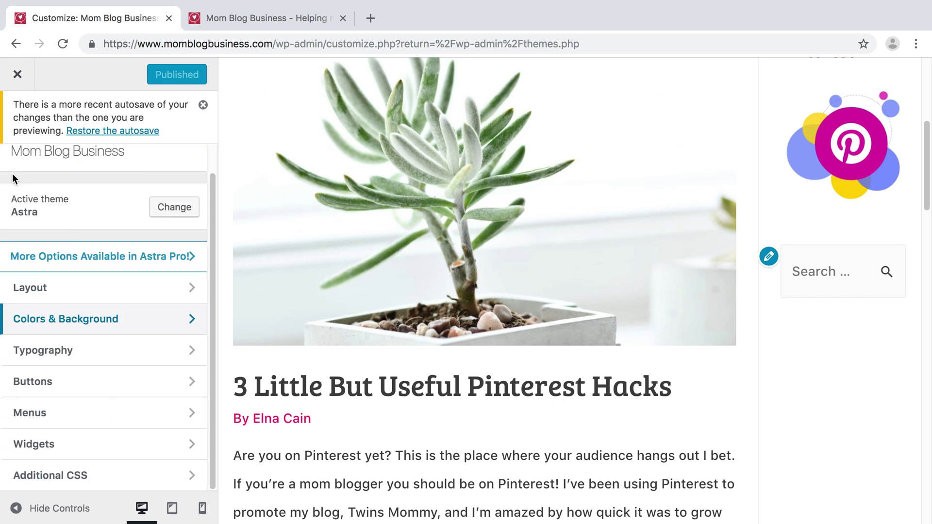
Step: In Typography > Base Typography, raise the body line height to 2.32
click(80, 345)
click(126, 228)
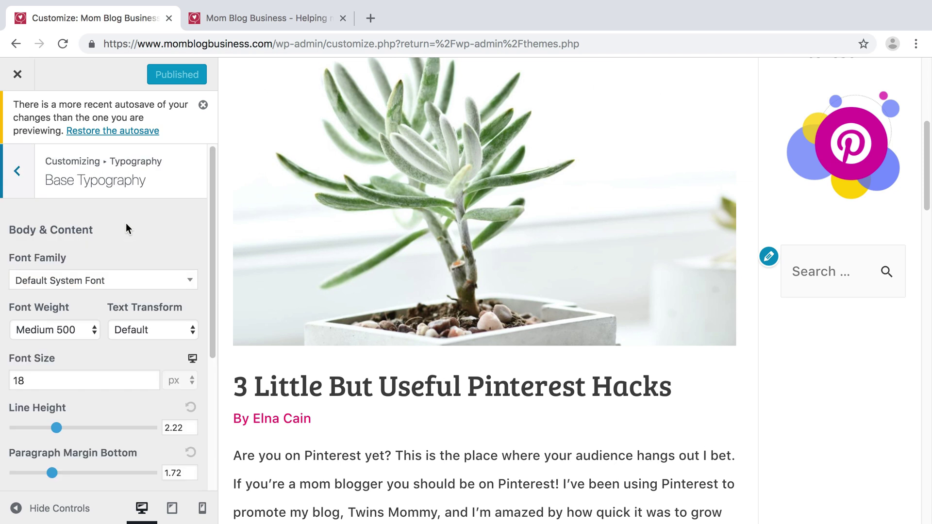
scroll(142, 230, down, 3)
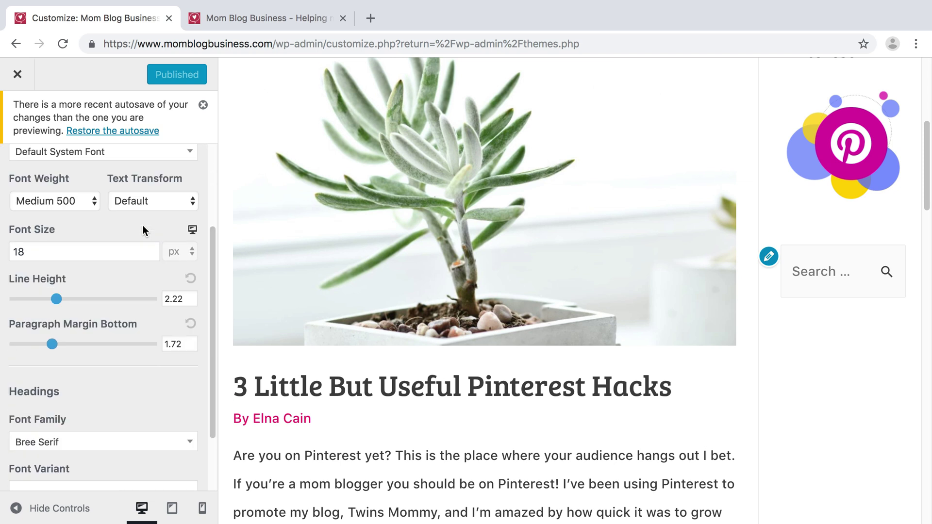
scroll(246, 339, down, 3)
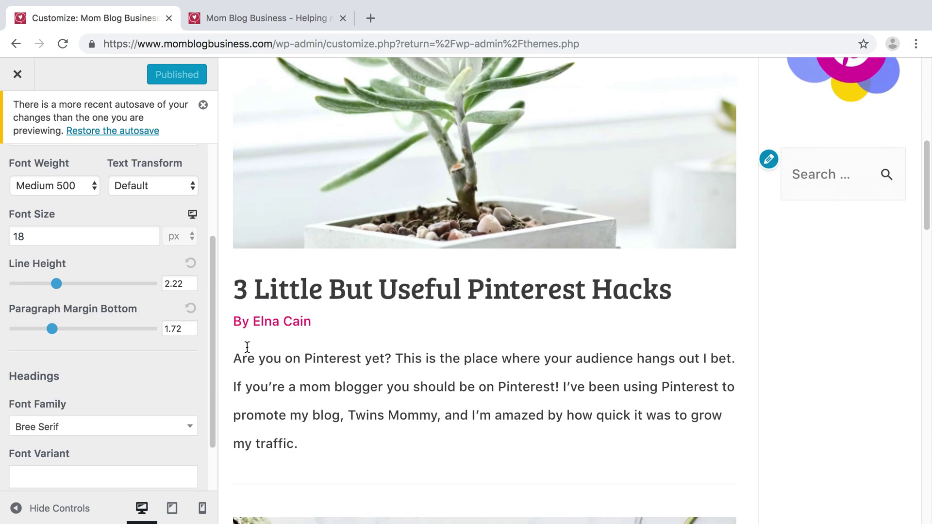
scroll(247, 347, down, 1)
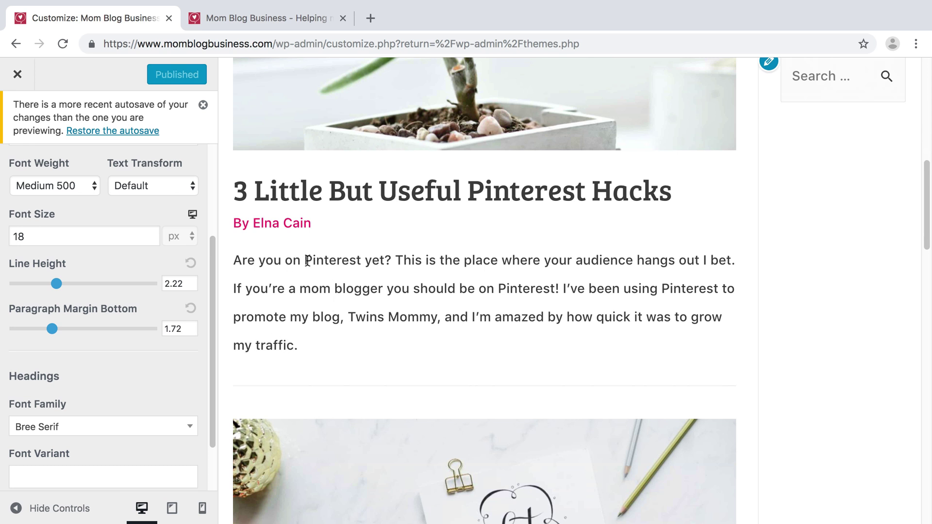
drag(56, 283, 59, 275)
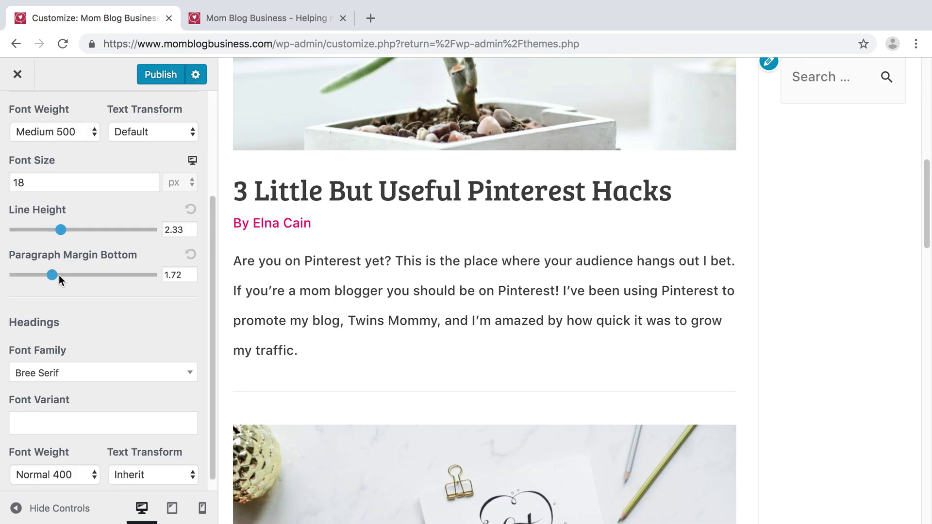
drag(61, 229, 59, 228)
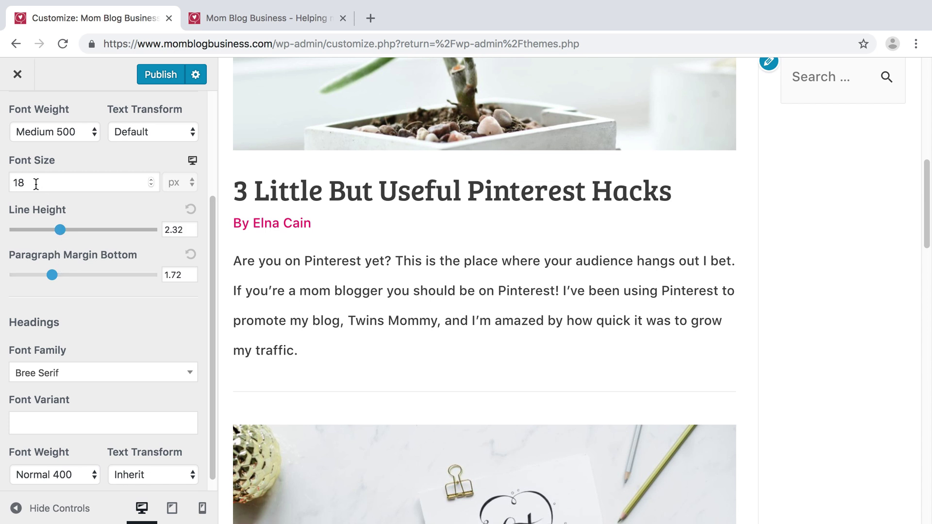
Step: Try body font size 19, revert to 18, and tighten line height to 1.99
click(151, 179)
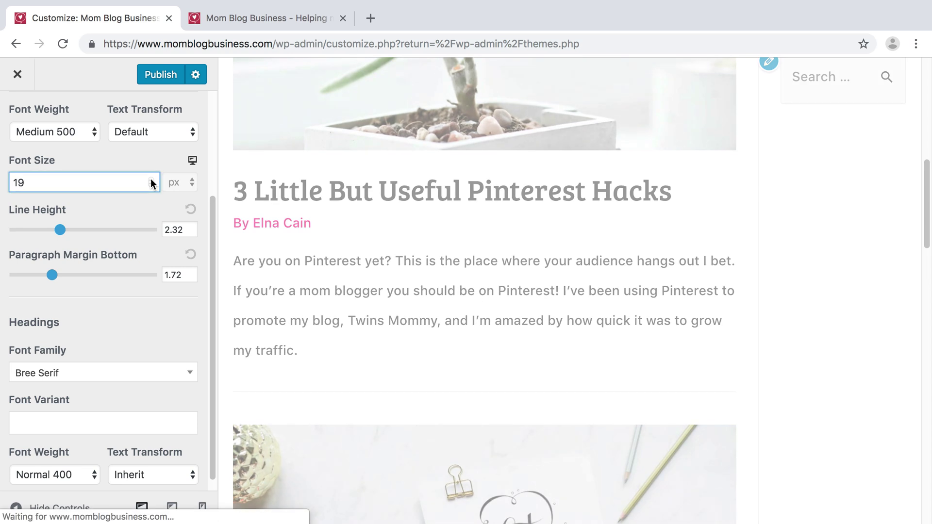
click(151, 184)
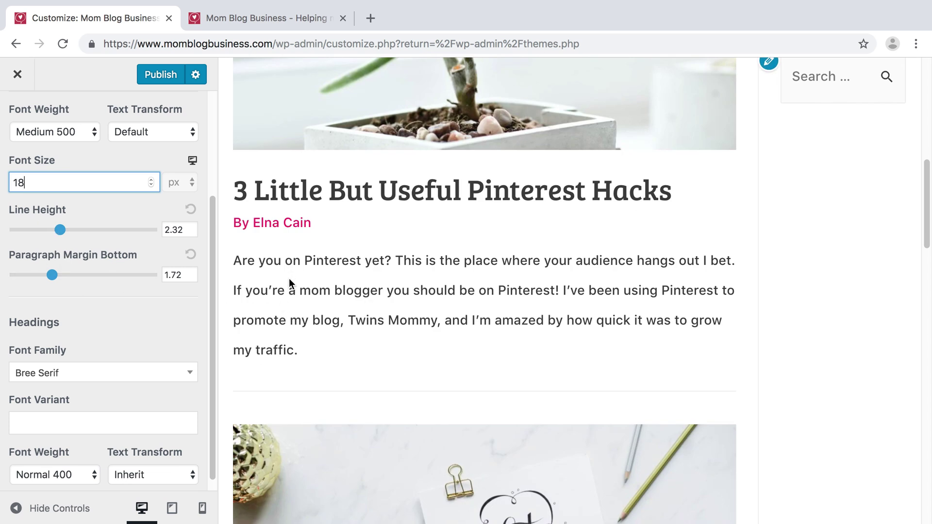
mouse_move(59, 232)
mouse_down()
mouse_move(29, 232)
mouse_move(48, 232)
mouse_up()
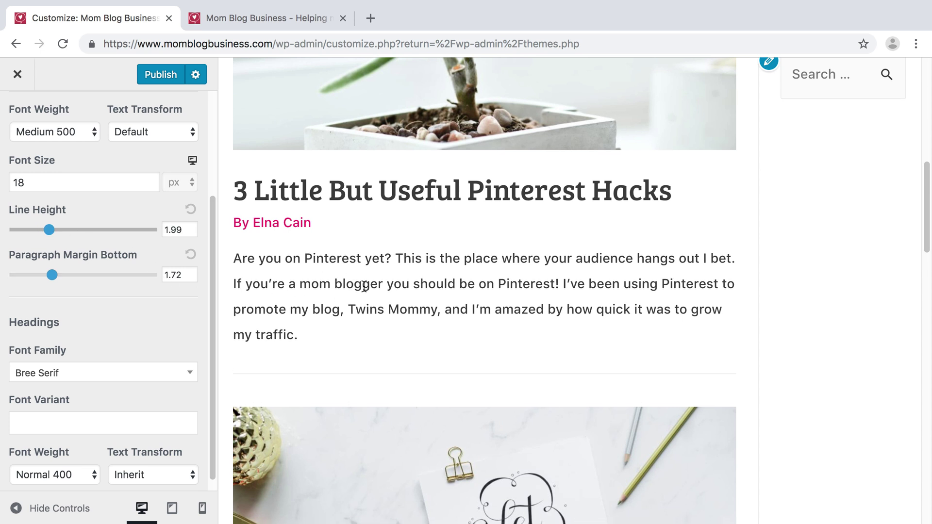
scroll(341, 283, down, 2)
Step: Keep Bree Serif as the headings font family and move to the Blog typography panel
scroll(97, 339, down, 1)
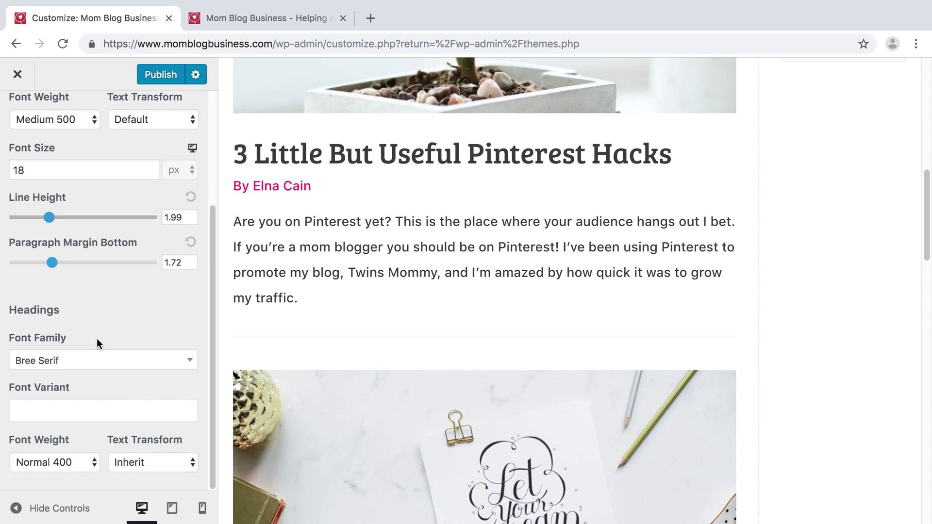
click(117, 366)
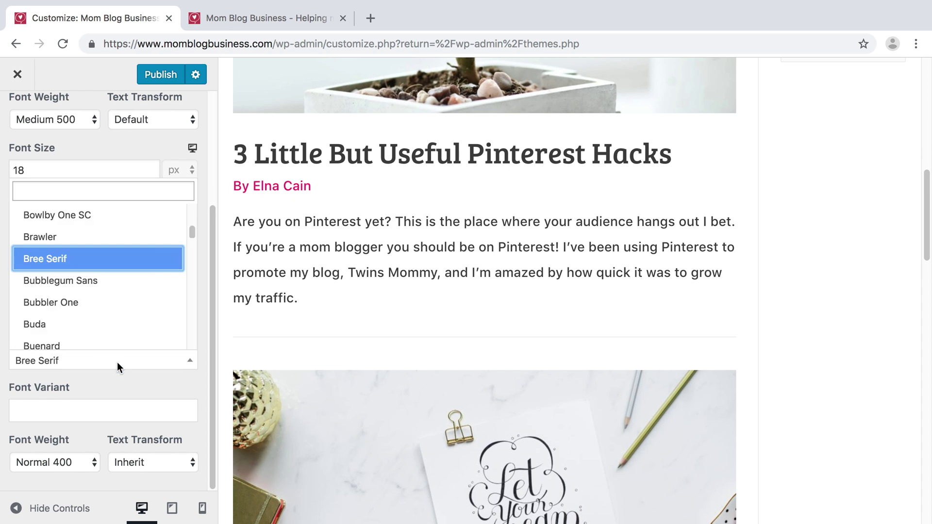
click(118, 367)
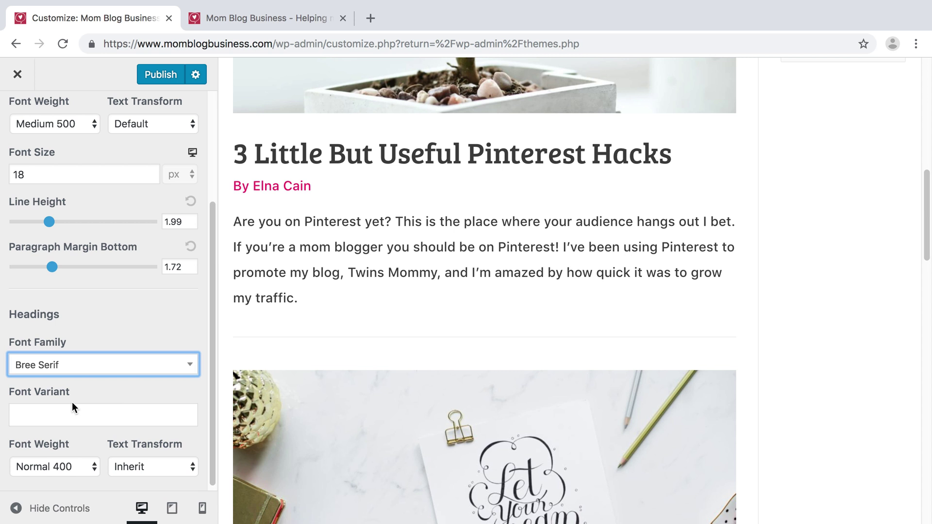
key(Escape)
click(85, 232)
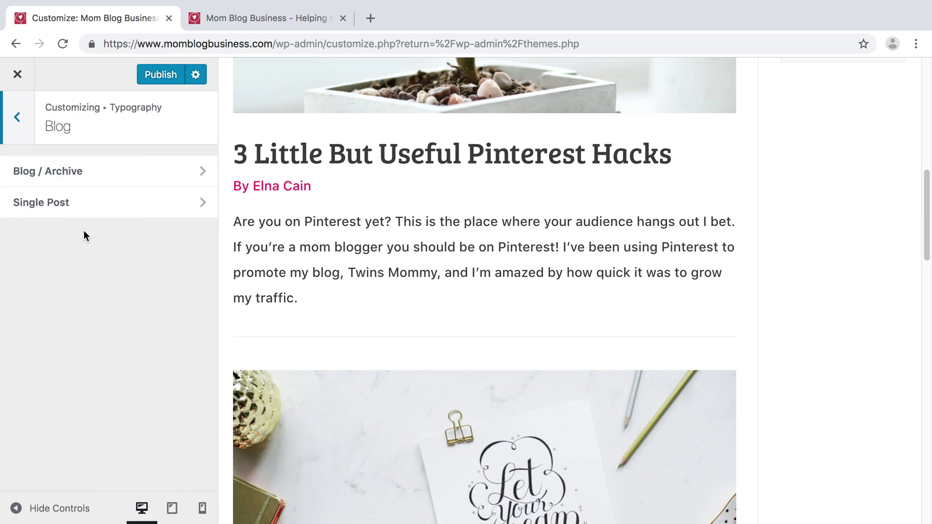
Step: Review the Blog / Archive title size (40 px) and Single Post title size (30 px), leaving both unchanged
click(129, 171)
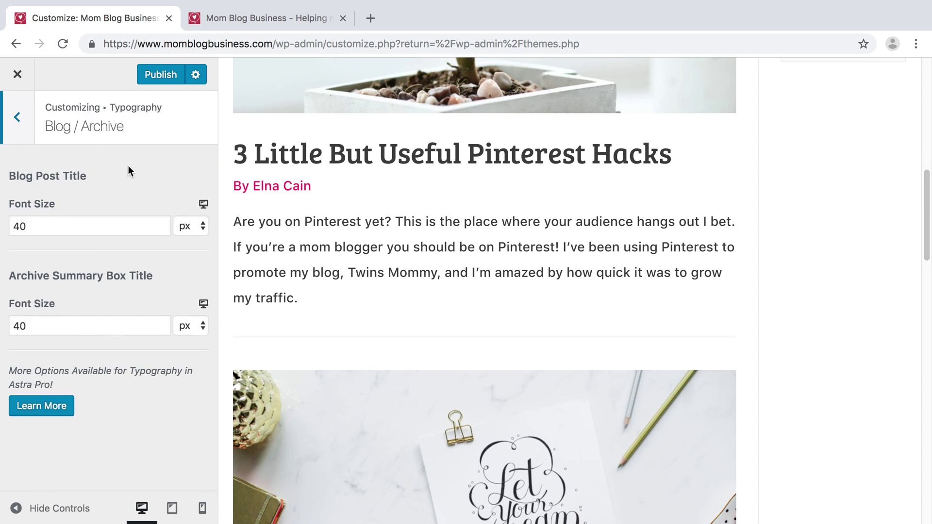
click(22, 132)
click(73, 208)
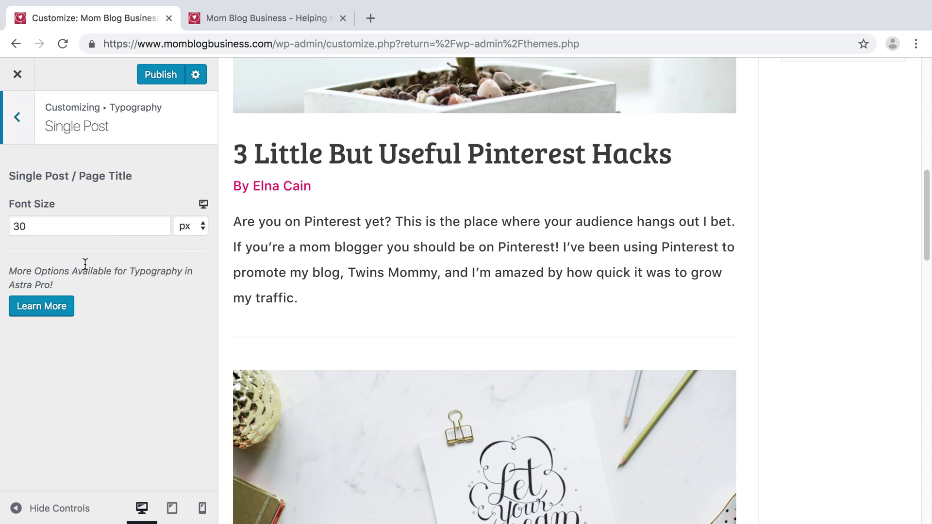
click(20, 112)
click(20, 112)
click(20, 113)
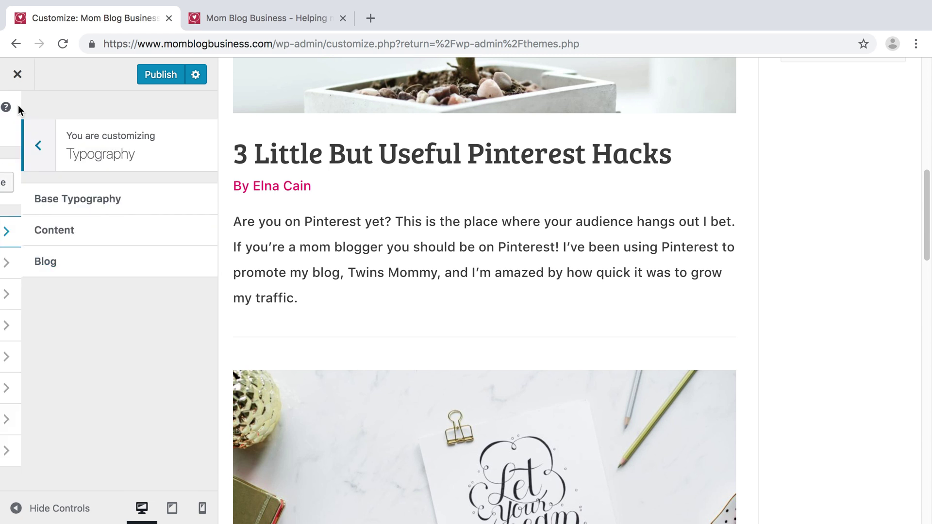
Step: Compare the Theme Button settings (radius 2, padding 10/40) with the post's Post Comment button
click(112, 356)
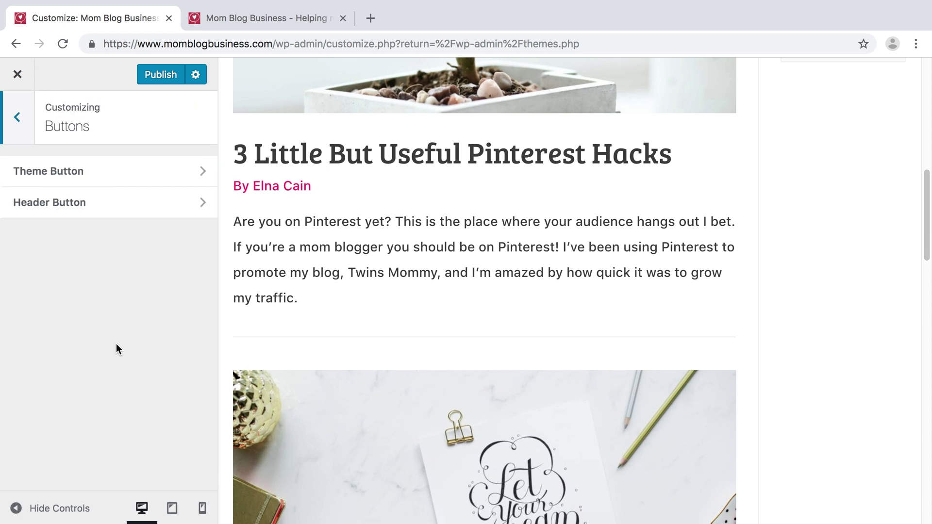
click(127, 175)
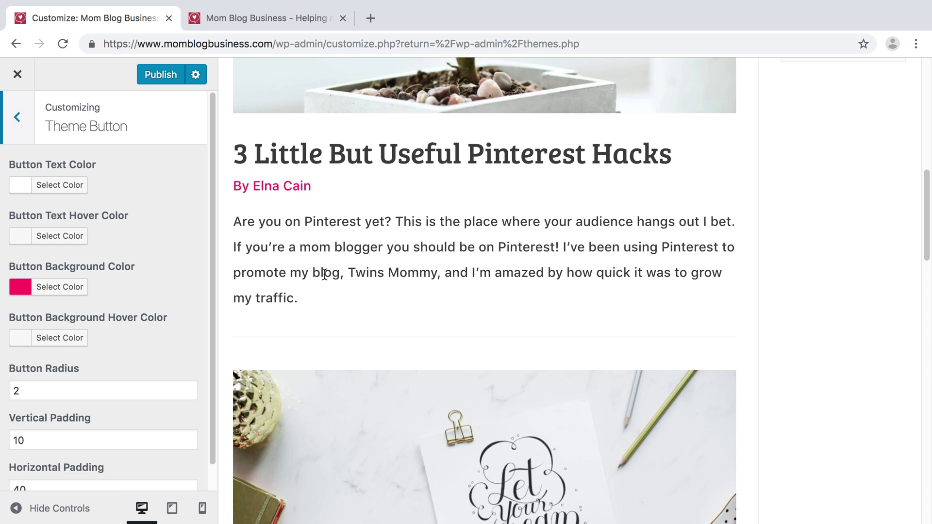
click(421, 161)
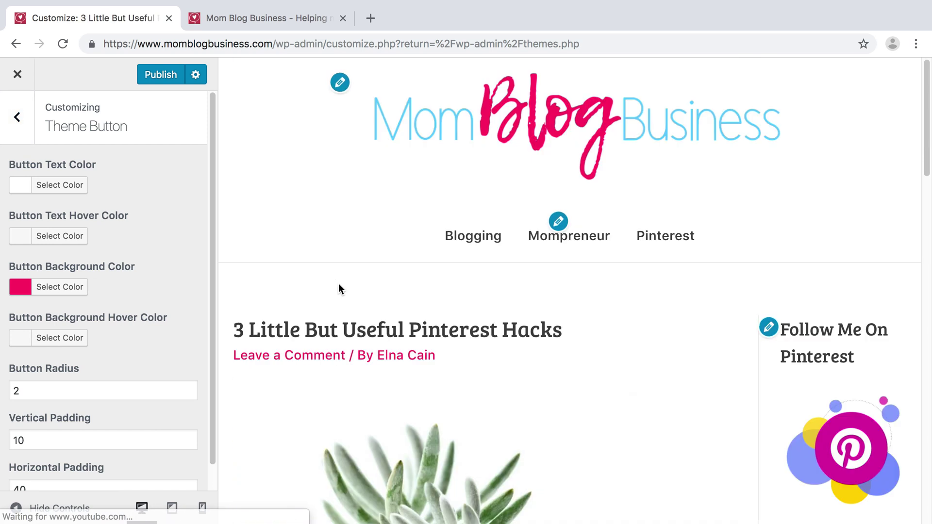
scroll(339, 283, down, 5)
scroll(339, 284, down, 8)
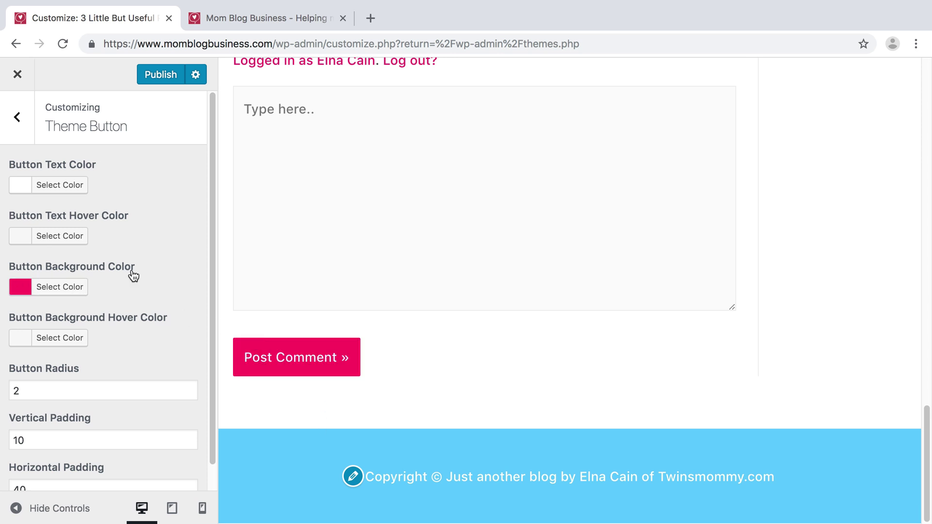
scroll(134, 276, down, 1)
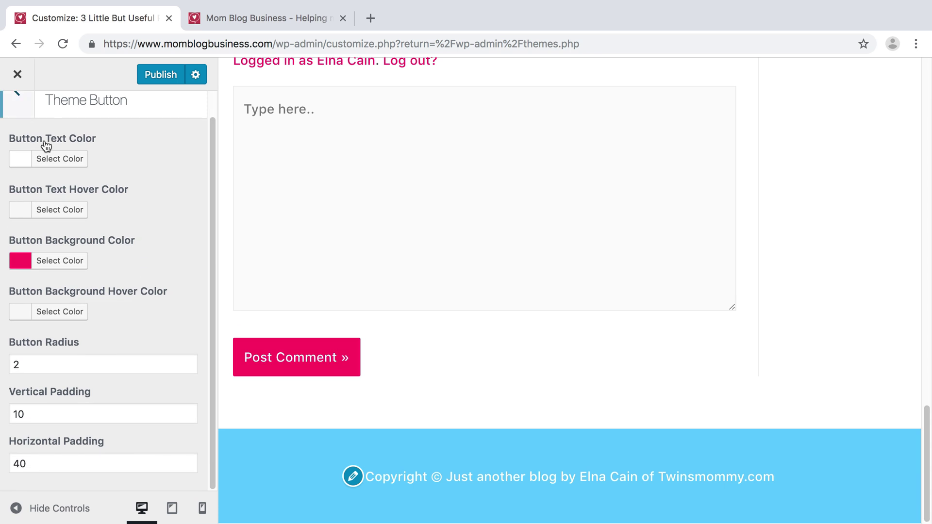
scroll(103, 208, up, 1)
scroll(102, 209, up, 1)
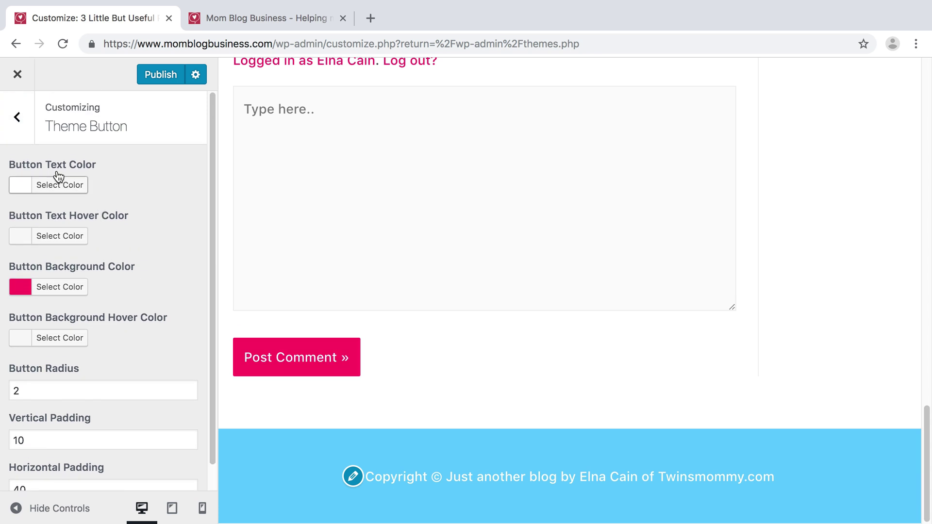
Step: Look over the Header Button settings, then return to the main customizer menu
click(16, 118)
click(87, 209)
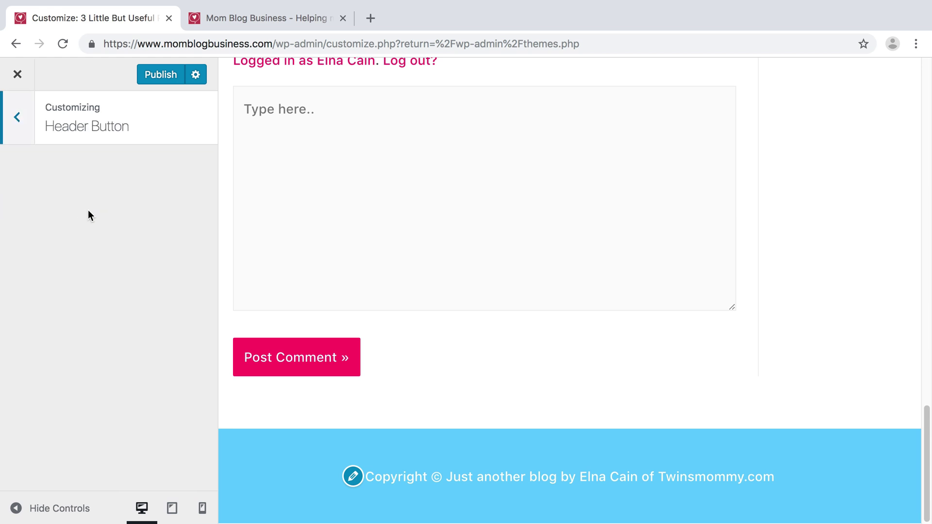
click(14, 117)
click(14, 117)
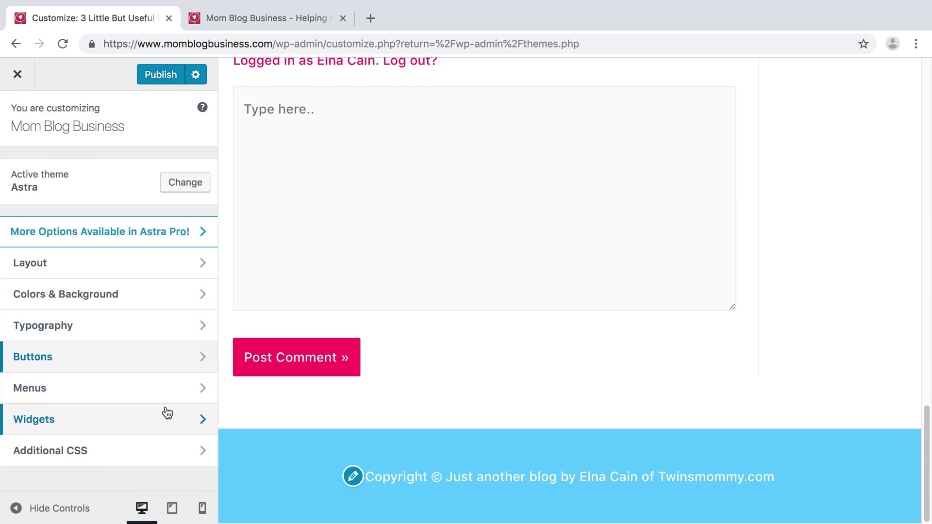
scroll(316, 310, up, 15)
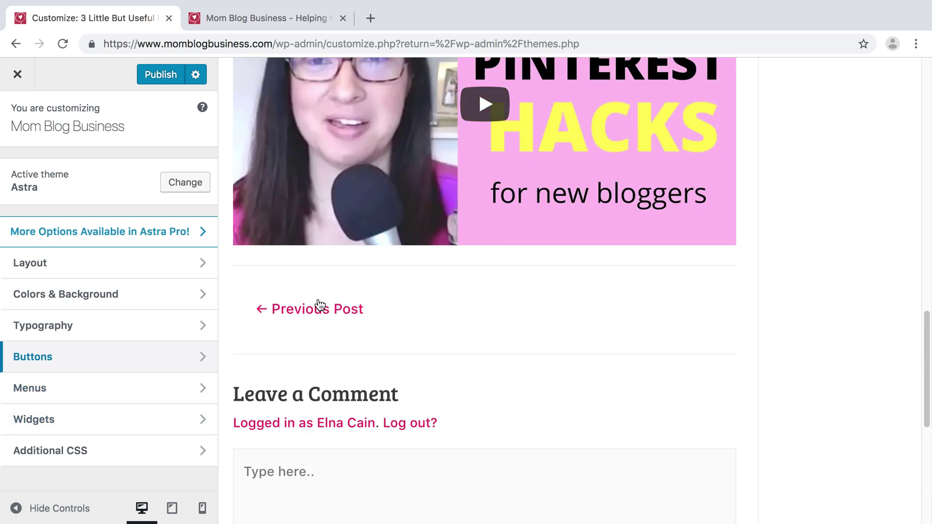
scroll(318, 304, up, 8)
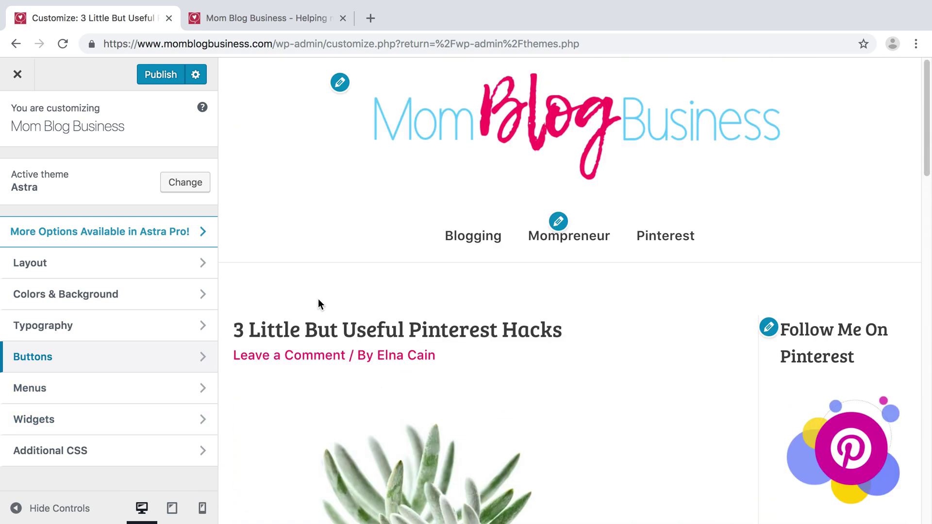